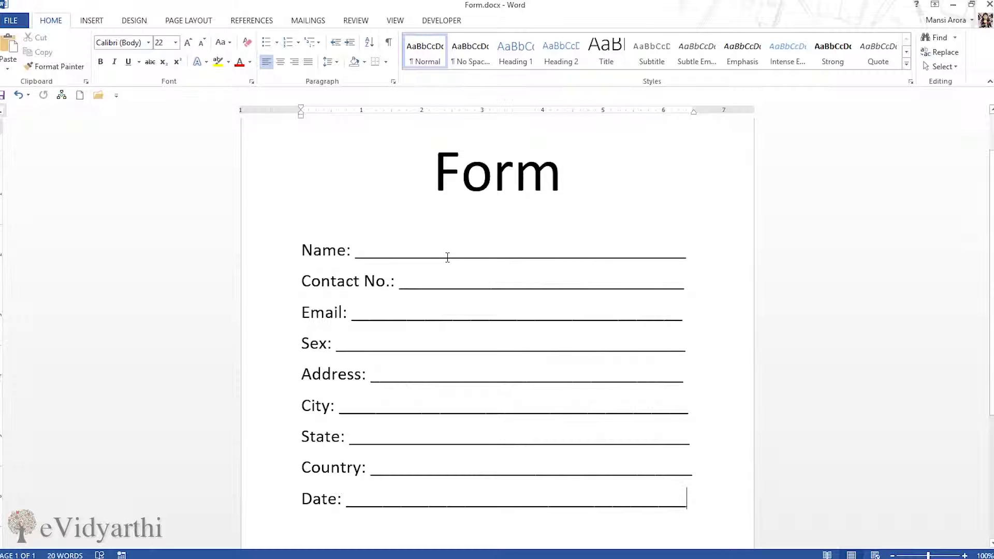
Step: Type a sample name after the Name label, then undo it
{"action": "left_click", "coordinate": [365, 256]}
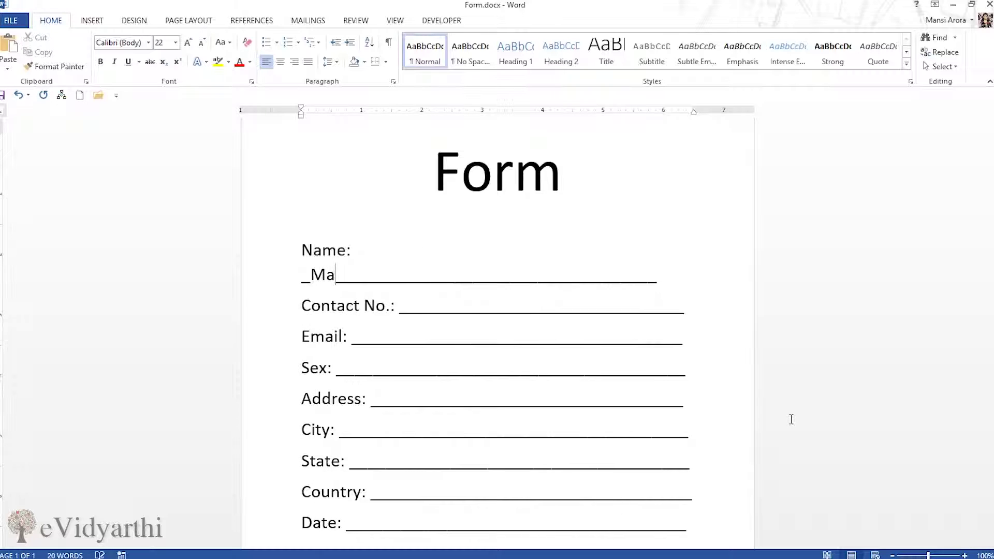
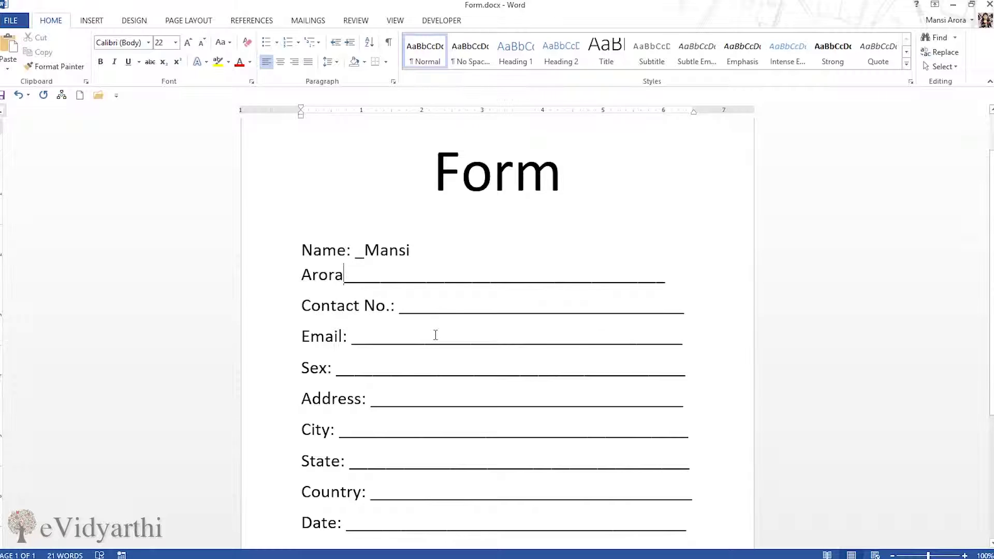
{"action": "key", "text": "ctrl+z"}
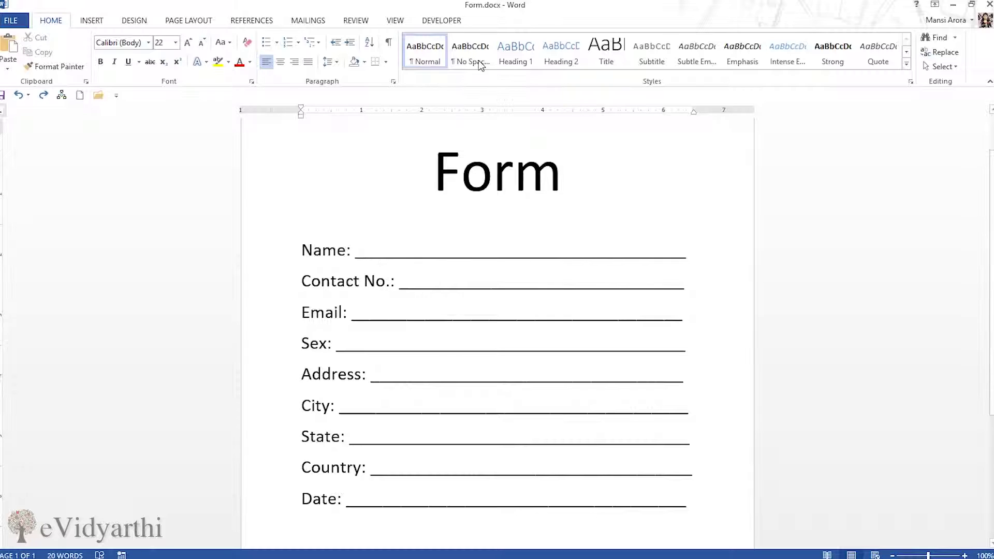
Step: Show the Developer tab and confirm it is enabled in Word Options' Customize Ribbon, cancelling out
{"action": "left_click", "coordinate": [444, 21]}
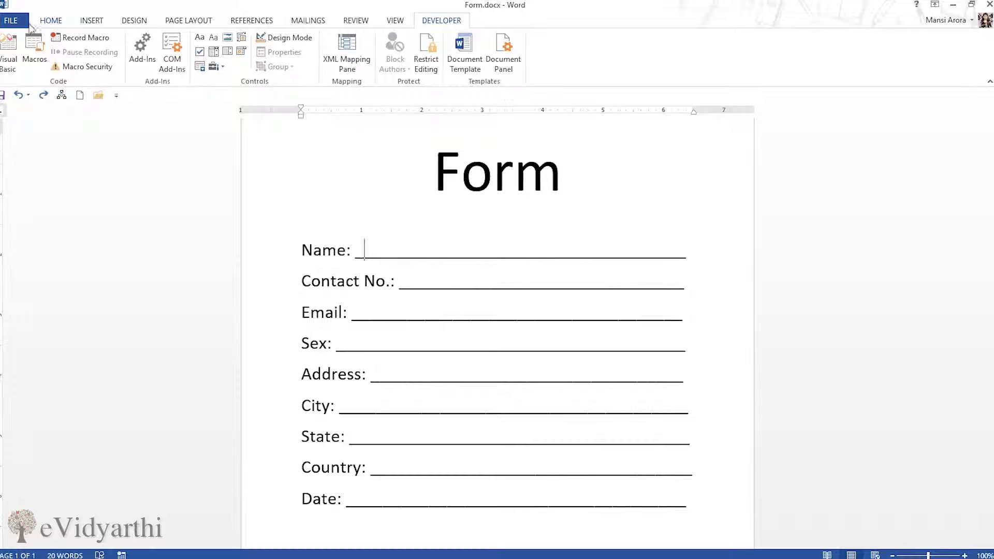
{"action": "left_click", "coordinate": [14, 17]}
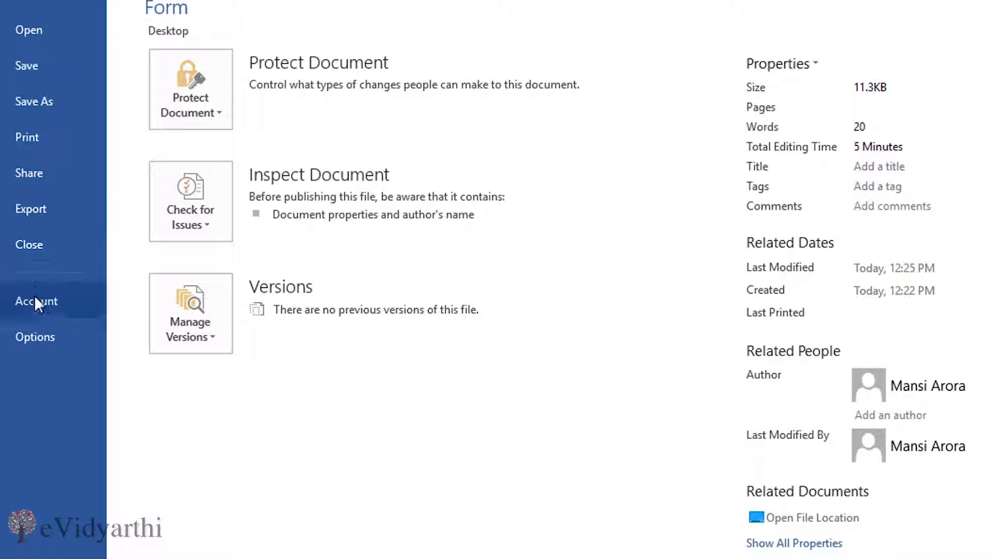
{"action": "left_click", "coordinate": [32, 336]}
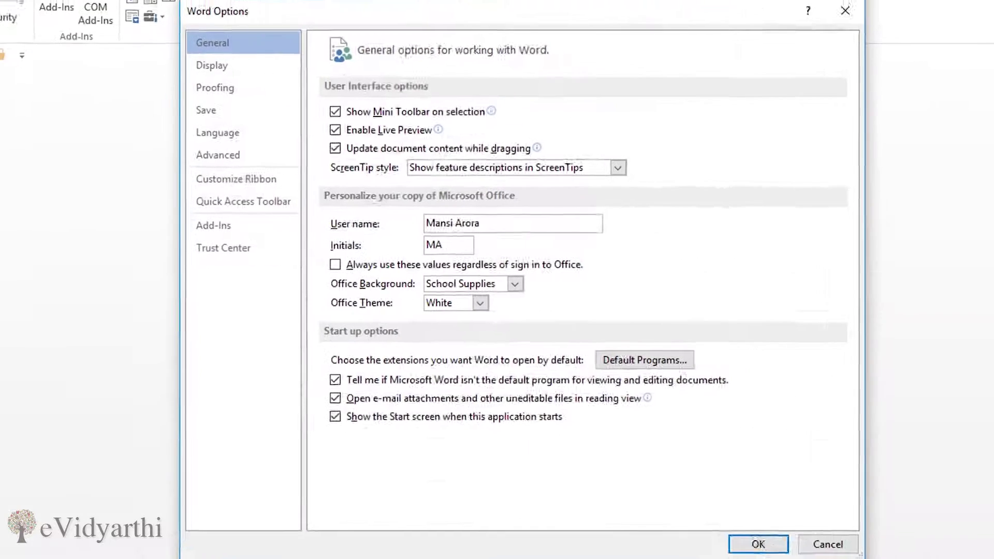
{"action": "left_click", "coordinate": [193, 184]}
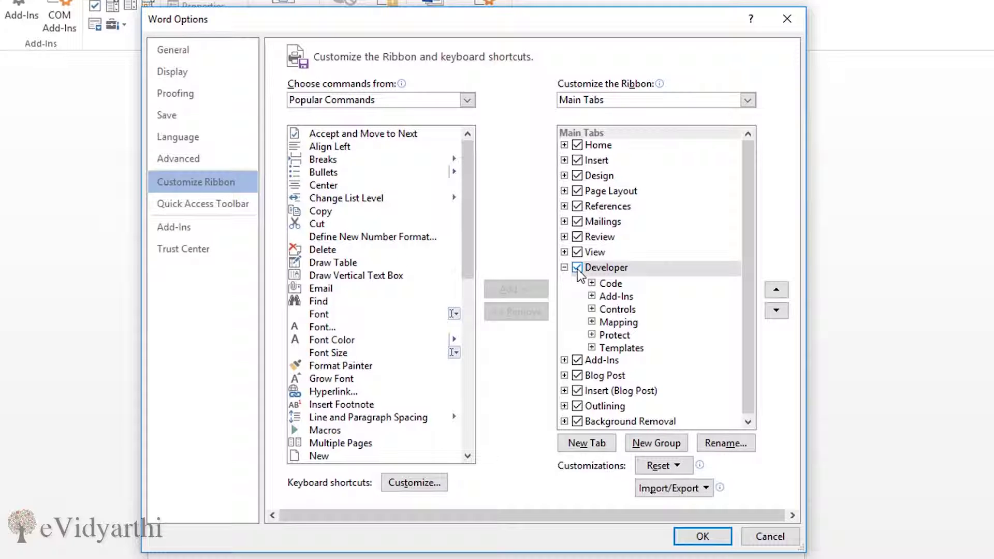
{"action": "left_click", "coordinate": [765, 533]}
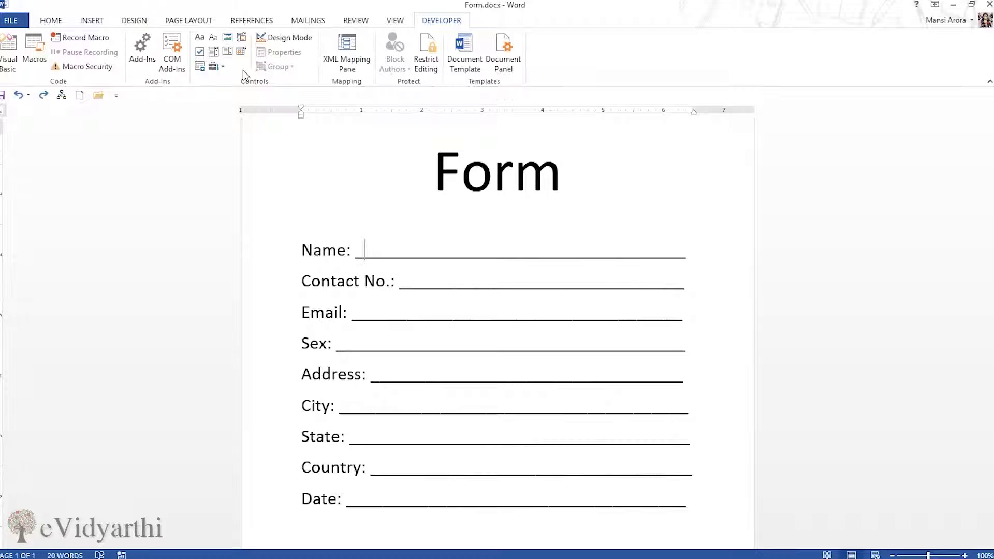
Step: Select the form lines from Name through Date and open the Insert tab's Table menu
{"action": "left_click", "coordinate": [298, 249]}
{"action": "left_click_drag", "start_coordinate": [385, 293], "coordinate": [673, 459]}
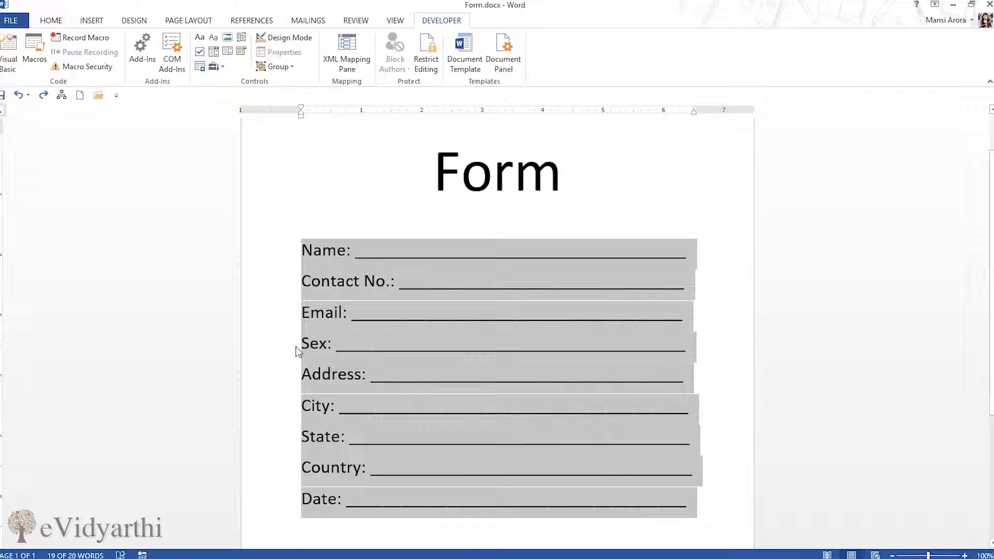
{"action": "left_click", "coordinate": [94, 23]}
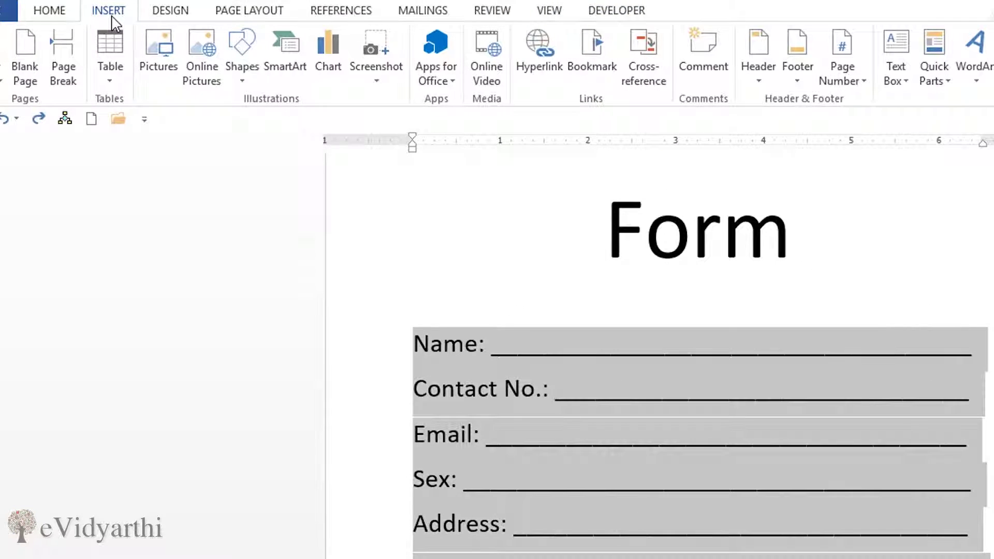
{"action": "left_click", "coordinate": [111, 83]}
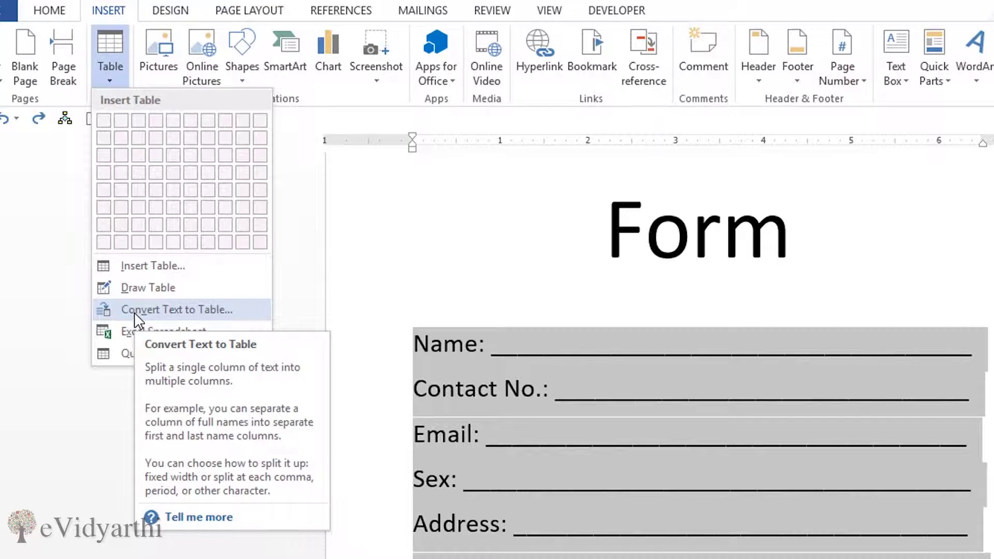
Step: In Convert Text to Table, separate text at Other ':' to get 2 columns
{"action": "left_click", "coordinate": [136, 314]}
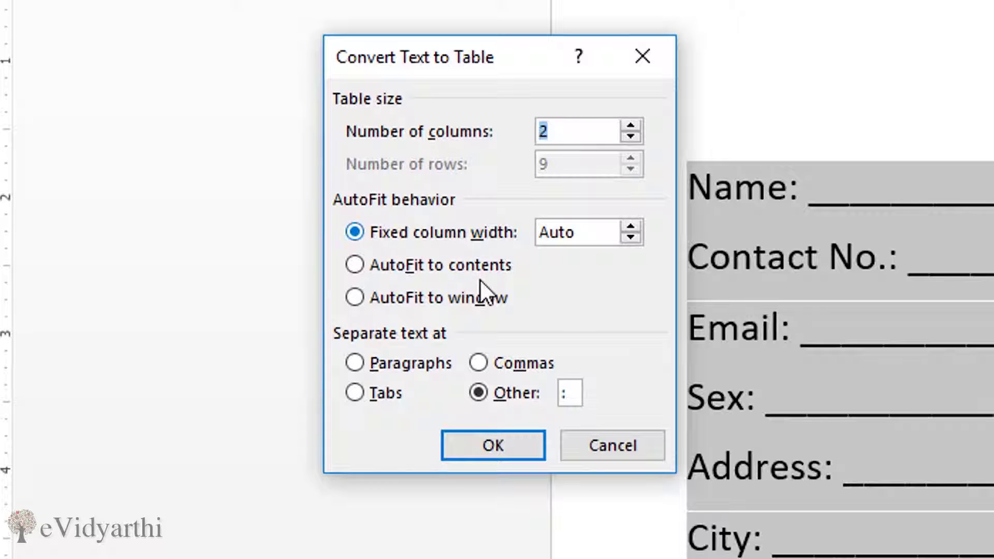
{"action": "left_click", "coordinate": [407, 363]}
{"action": "left_click", "coordinate": [527, 363]}
{"action": "left_click", "coordinate": [504, 391]}
{"action": "left_click", "coordinate": [365, 391]}
{"action": "left_click", "coordinate": [382, 360]}
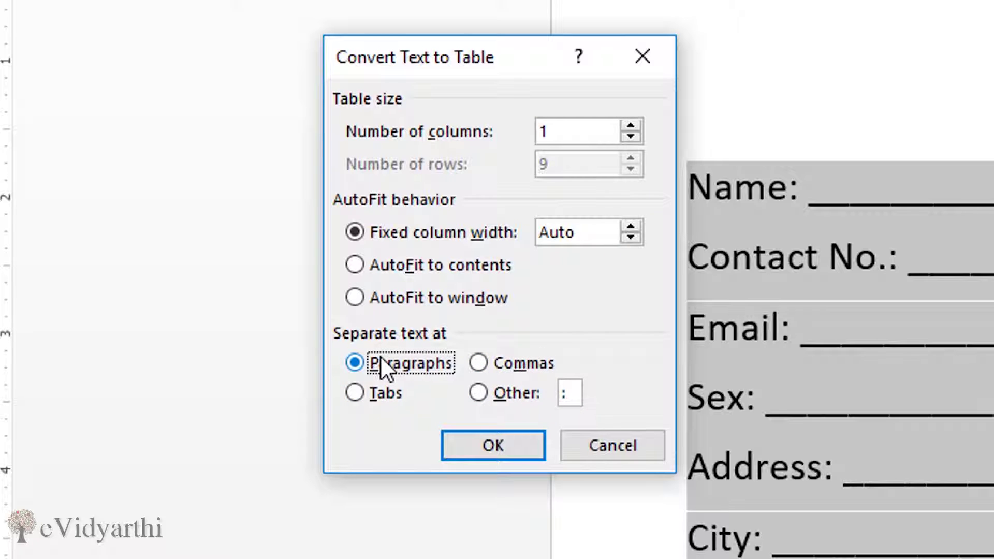
{"action": "left_click", "coordinate": [493, 396]}
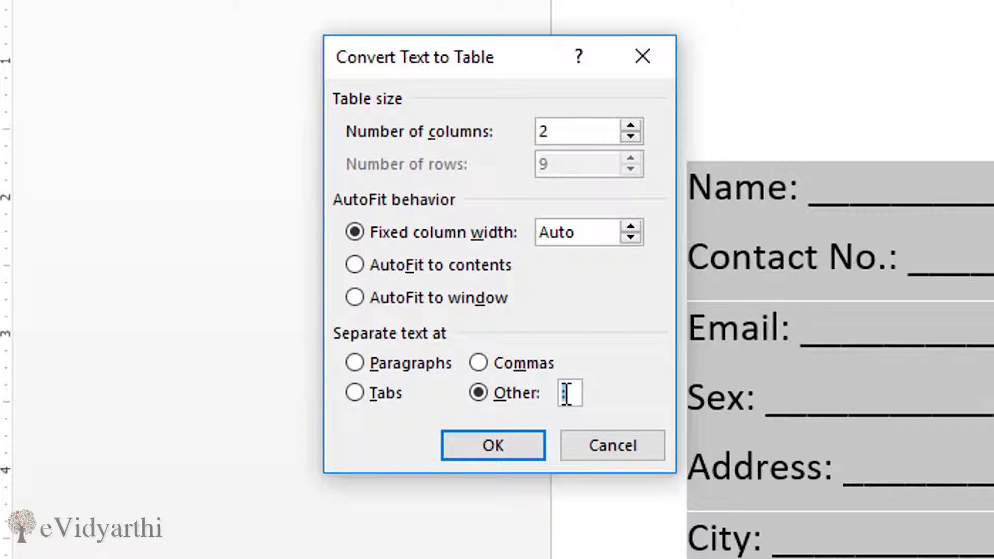
{"action": "type", "text": ":"}
Step: Convert to the two-column table, clear the underscore answer cells, and narrow the label column
{"action": "left_click", "coordinate": [510, 446]}
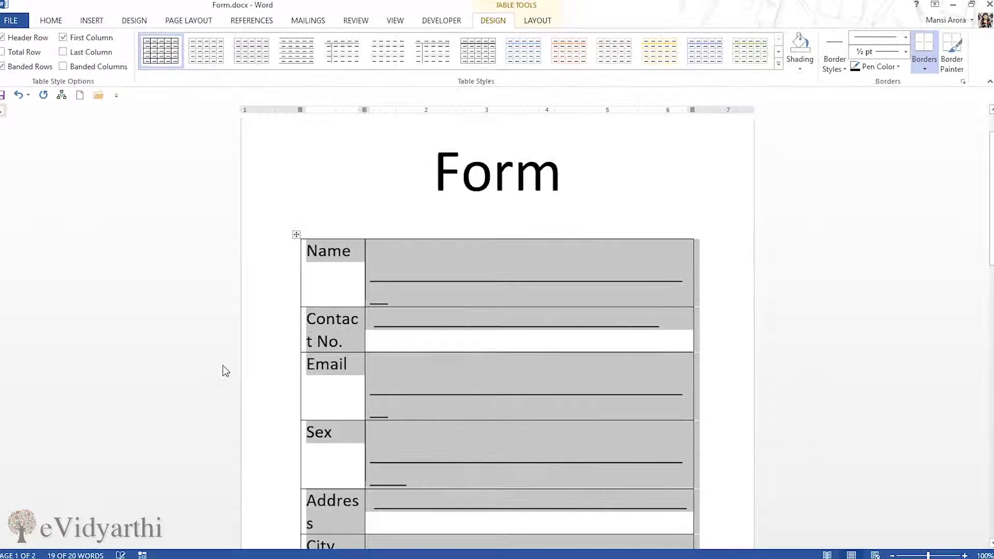
{"action": "scroll", "coordinate": [188, 315], "scroll_direction": "down", "scroll_amount": 3}
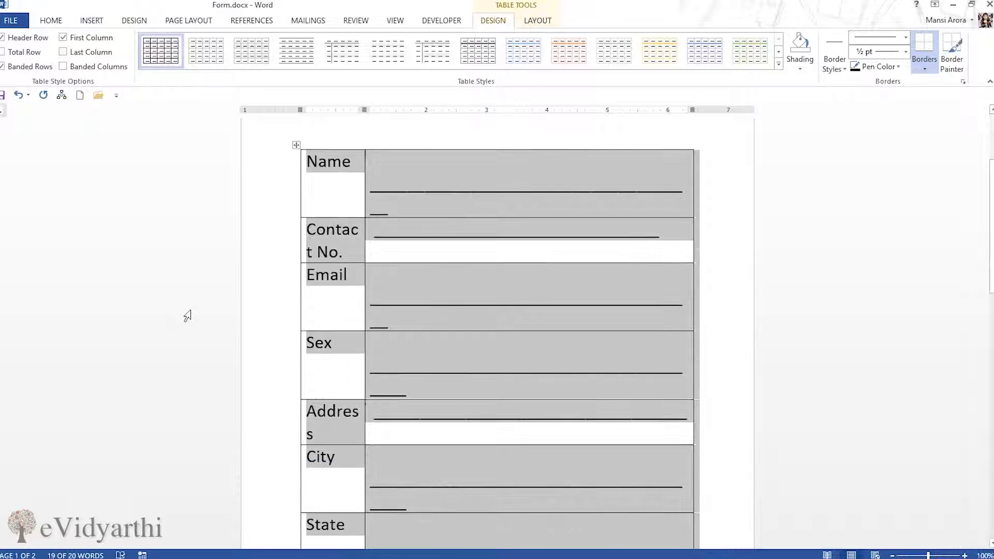
{"action": "left_click", "coordinate": [497, 195]}
{"action": "left_click_drag", "start_coordinate": [492, 195], "coordinate": [473, 464]}
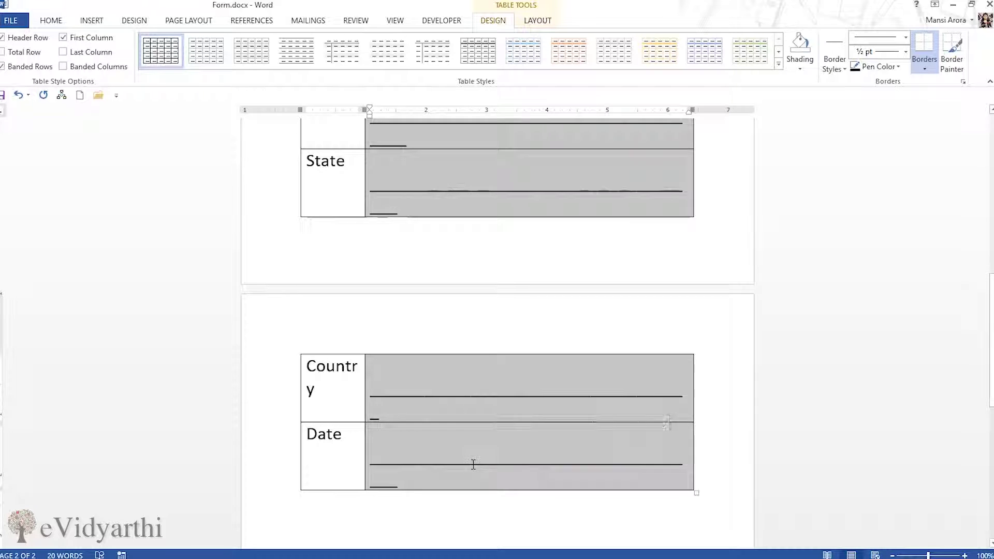
{"action": "key", "text": "ctrl+z"}
{"action": "scroll", "coordinate": [444, 432], "scroll_direction": "up", "scroll_amount": 3}
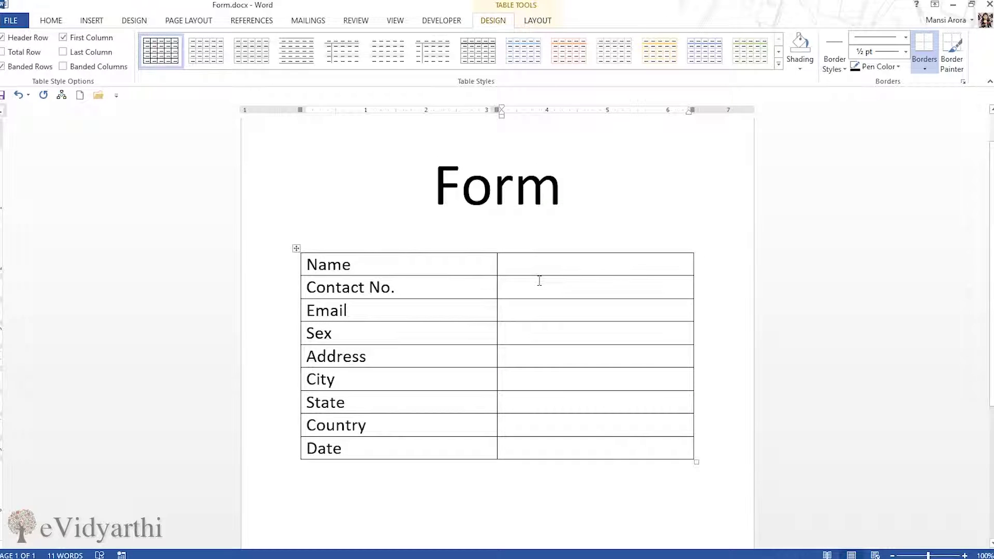
{"action": "left_click_drag", "start_coordinate": [497, 266], "coordinate": [411, 268]}
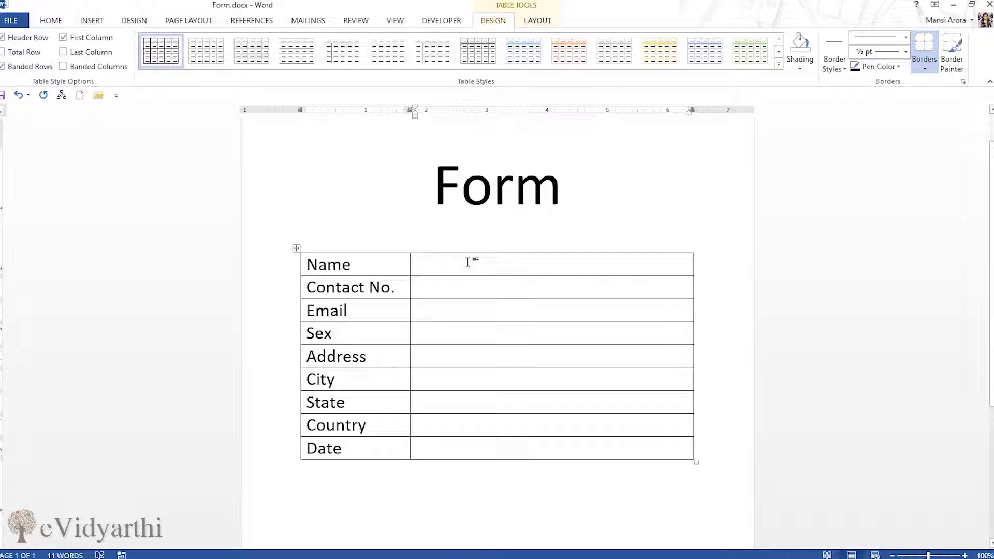
Step: Step through the answer cells from Contact No. down to Date, then return to Name
{"action": "left_click", "coordinate": [460, 287]}
{"action": "left_click", "coordinate": [455, 313]}
{"action": "left_click", "coordinate": [451, 336]}
{"action": "left_click", "coordinate": [446, 357]}
{"action": "left_click", "coordinate": [445, 380]}
{"action": "left_click", "coordinate": [446, 403]}
{"action": "left_click", "coordinate": [446, 423]}
{"action": "left_click", "coordinate": [444, 443]}
{"action": "left_click", "coordinate": [483, 264]}
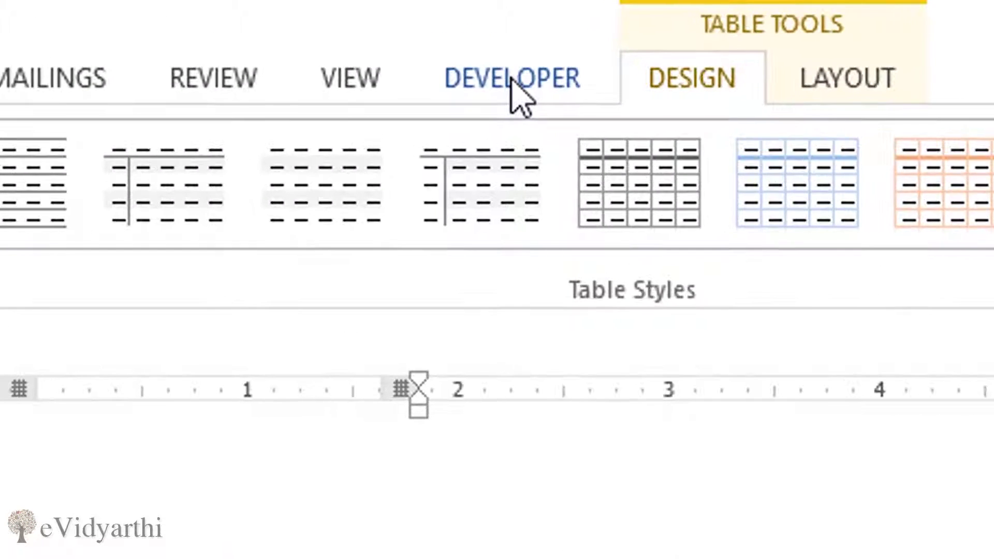
Step: Insert a Rich Text Content Control into the Name answer cell from the Developer tab
{"action": "left_click", "coordinate": [517, 96]}
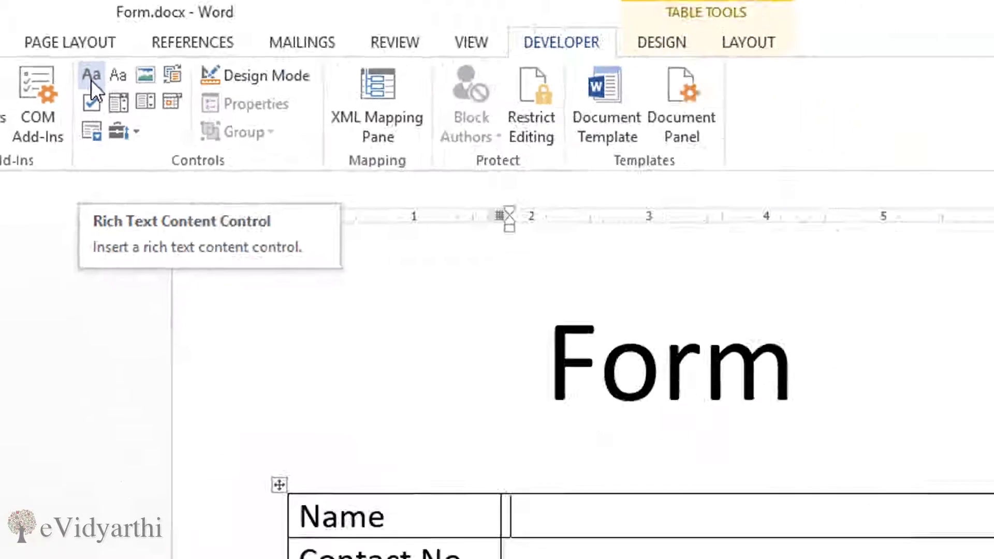
{"action": "left_click", "coordinate": [214, 179]}
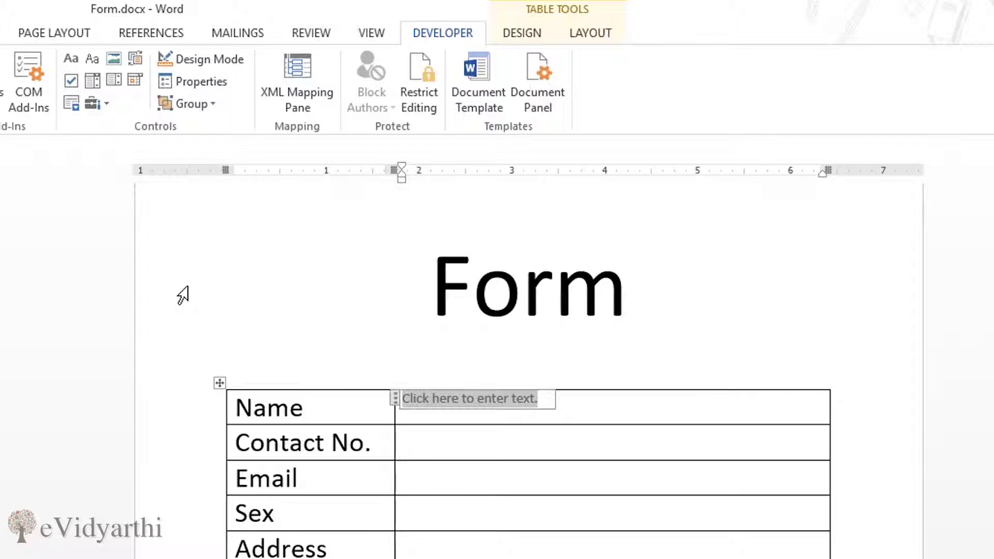
Step: Turn on Design Mode and replace the Name control's placeholder with 'Enter First Name'
{"action": "left_click", "coordinate": [209, 66]}
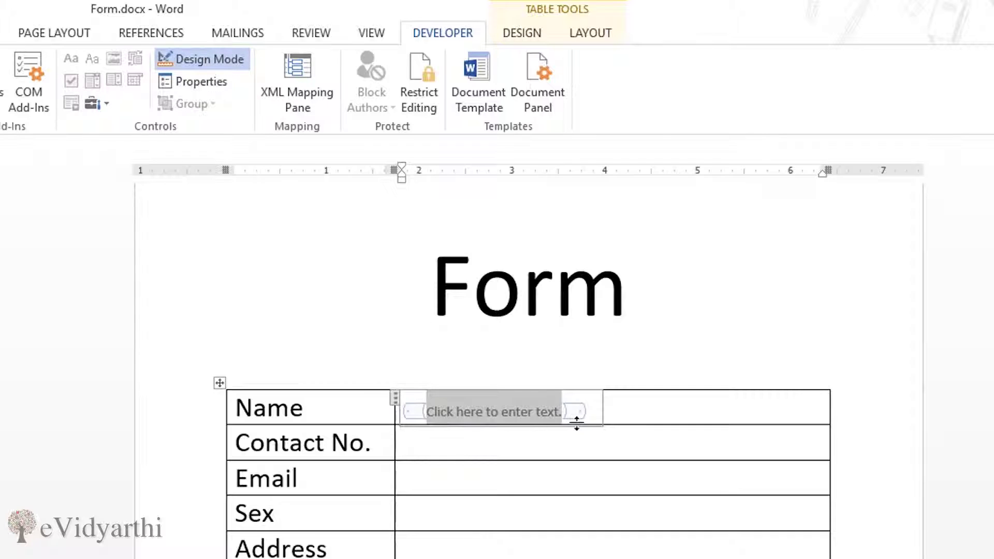
{"action": "left_click", "coordinate": [541, 413]}
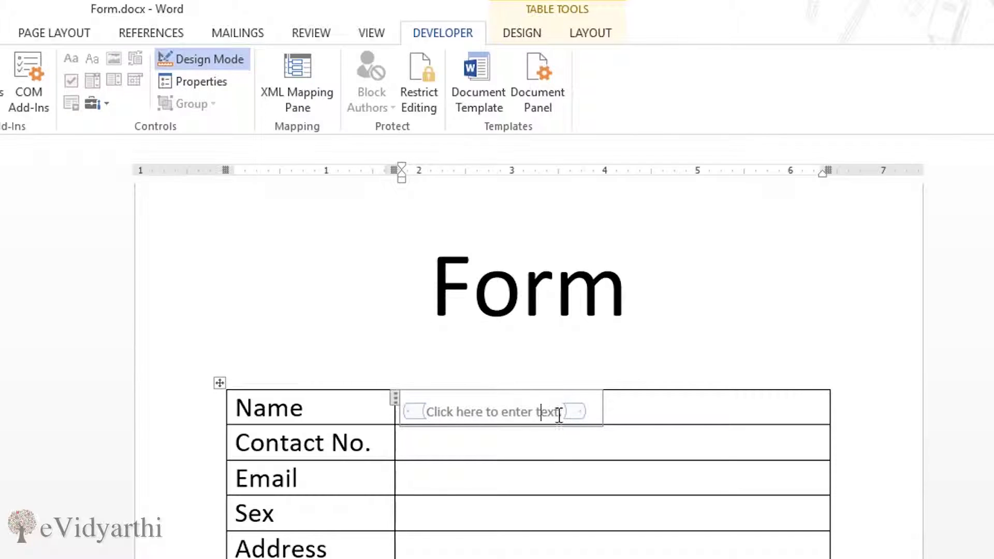
{"action": "left_click_drag", "start_coordinate": [564, 412], "coordinate": [439, 414]}
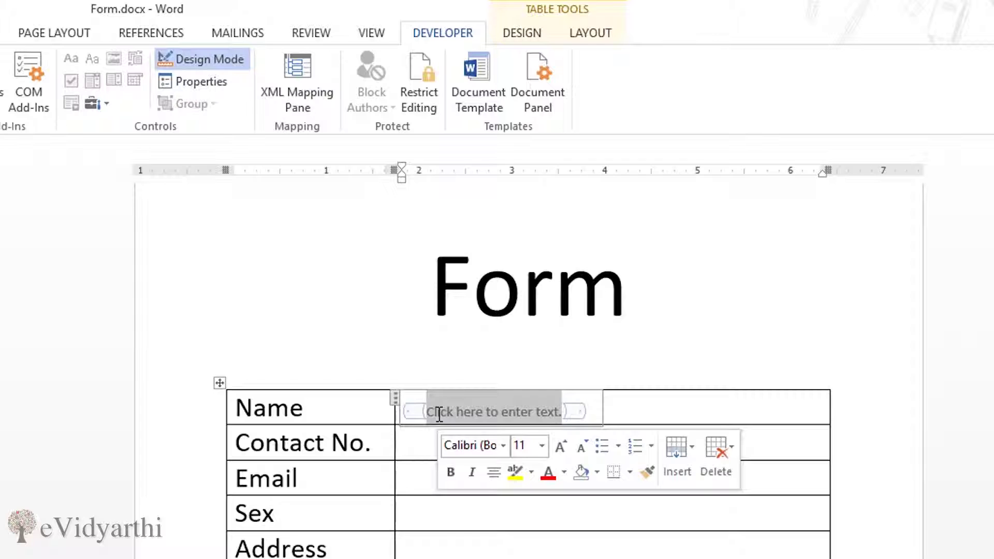
{"action": "type", "text": "En"}
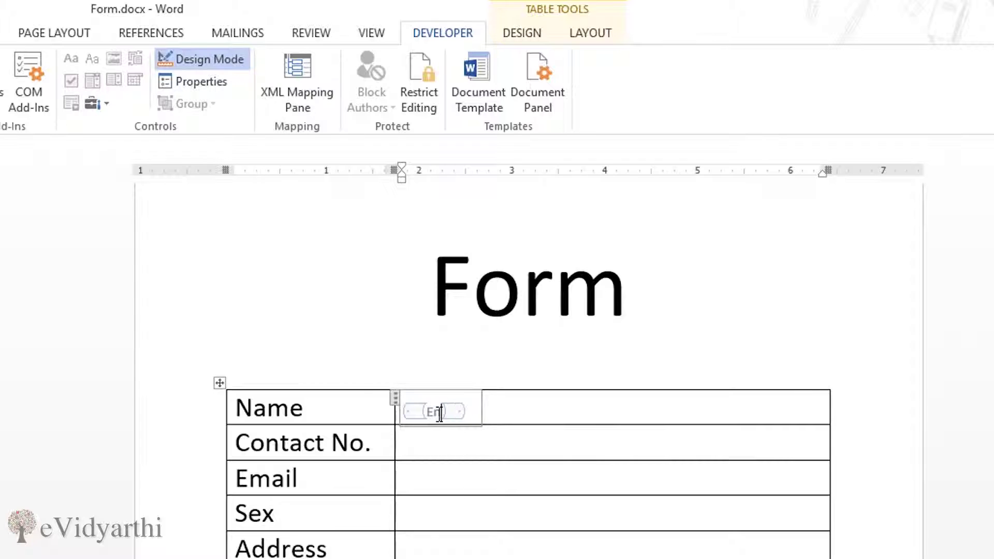
{"action": "type", "text": "ter First Name"}
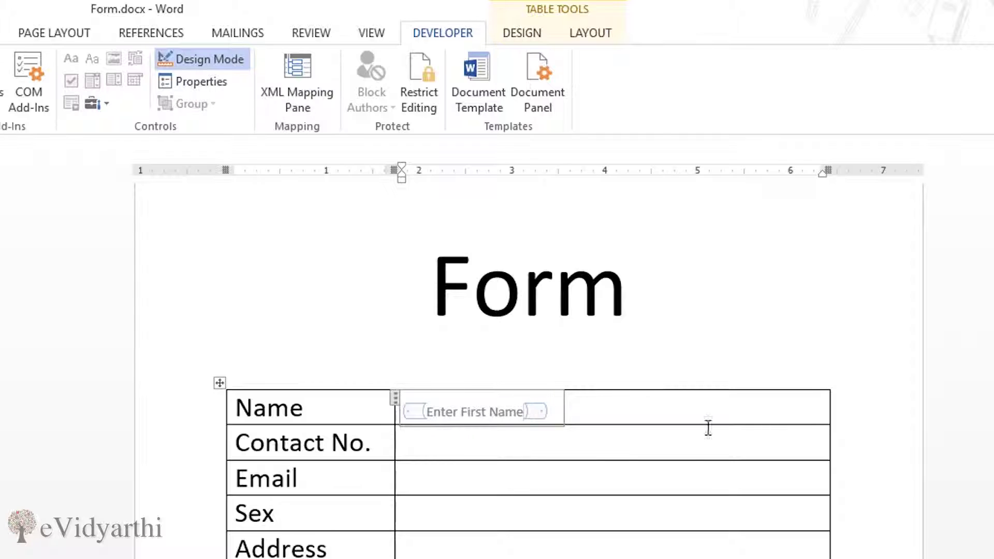
{"action": "left_click", "coordinate": [615, 414]}
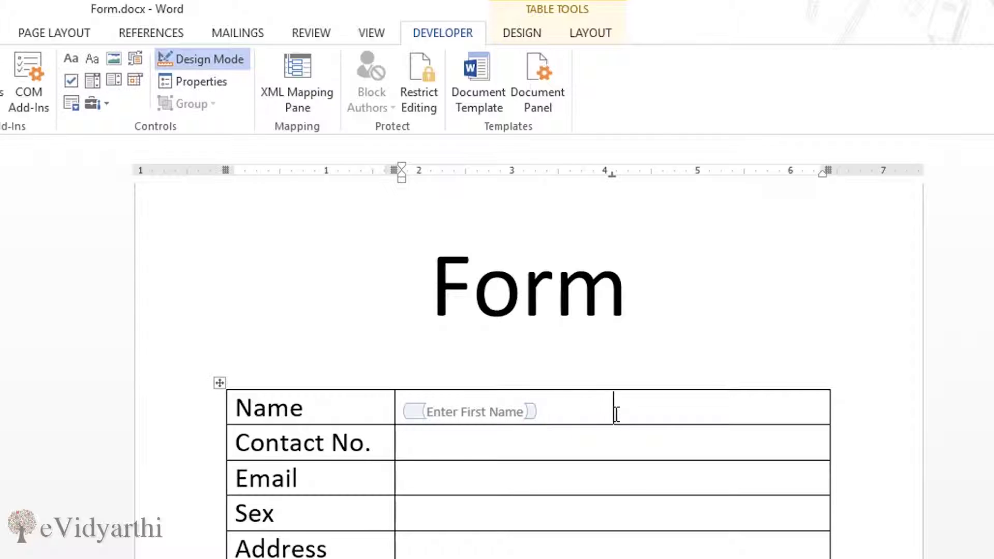
Step: Add a second rich text control in the Name cell reading 'Enter Last Name'
{"action": "left_click", "coordinate": [73, 62]}
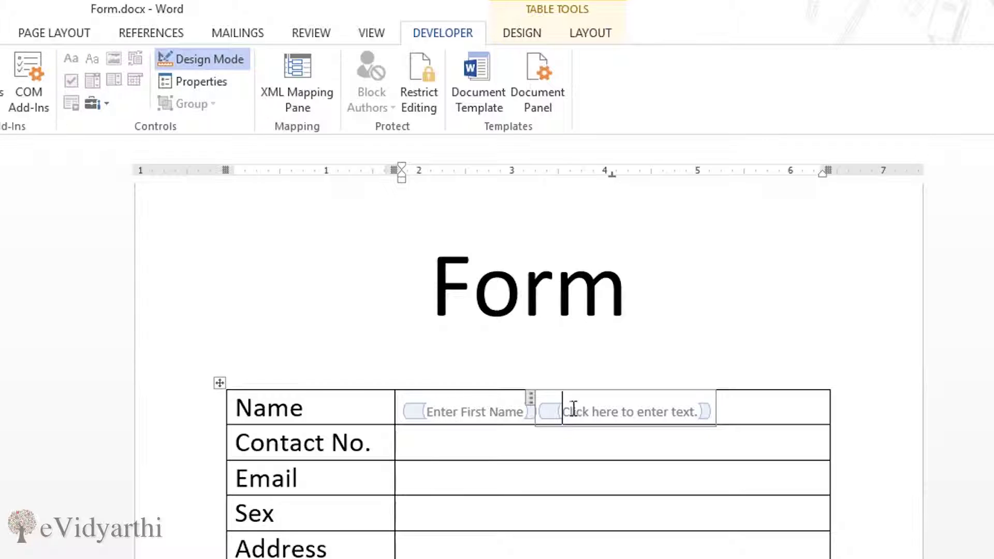
{"action": "left_click_drag", "start_coordinate": [563, 412], "coordinate": [699, 414]}
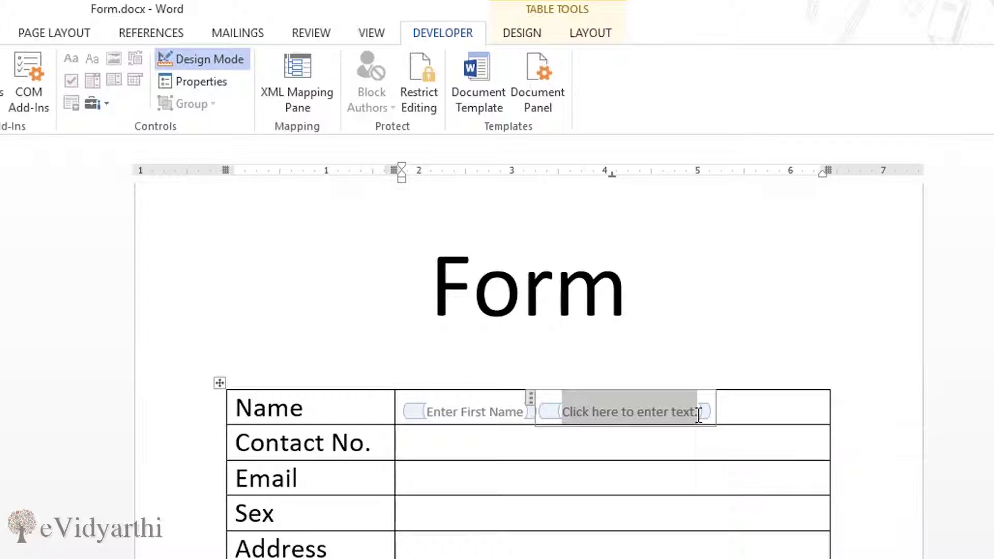
{"action": "type", "text": "Enter Last Name"}
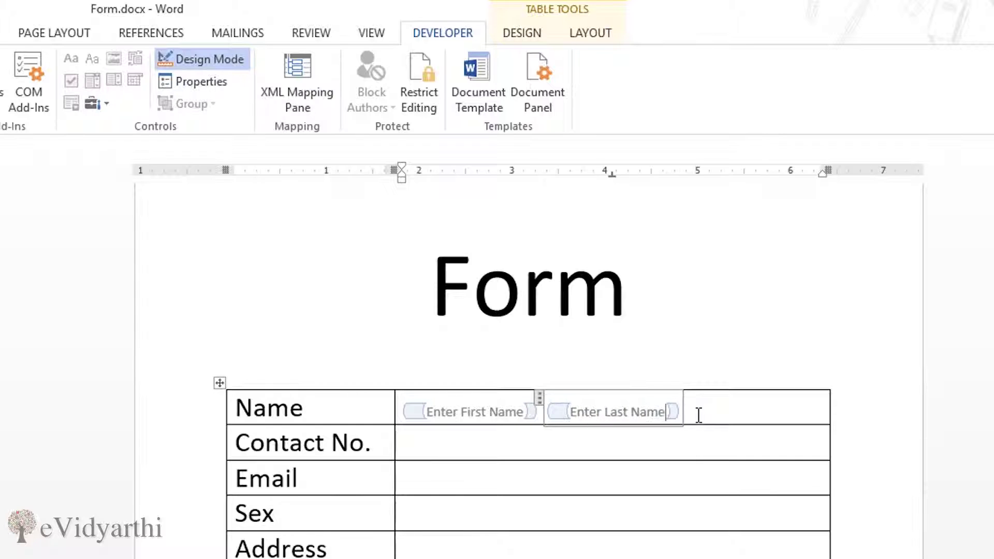
Step: Add a rich text control in the Contact No. cell reading 'Enter Mobile No.'
{"action": "left_click", "coordinate": [482, 441]}
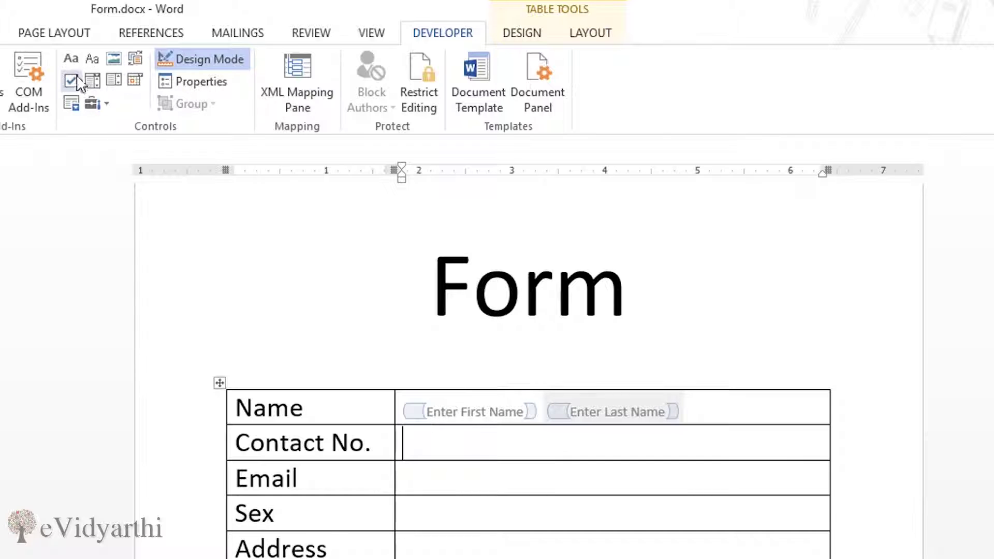
{"action": "left_click", "coordinate": [76, 67]}
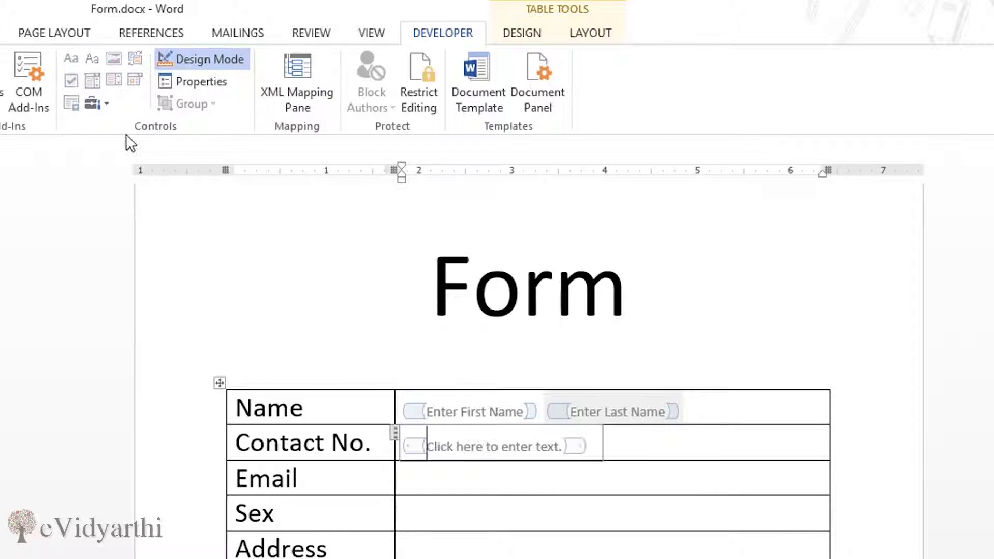
{"action": "left_click_drag", "start_coordinate": [434, 444], "coordinate": [568, 444]}
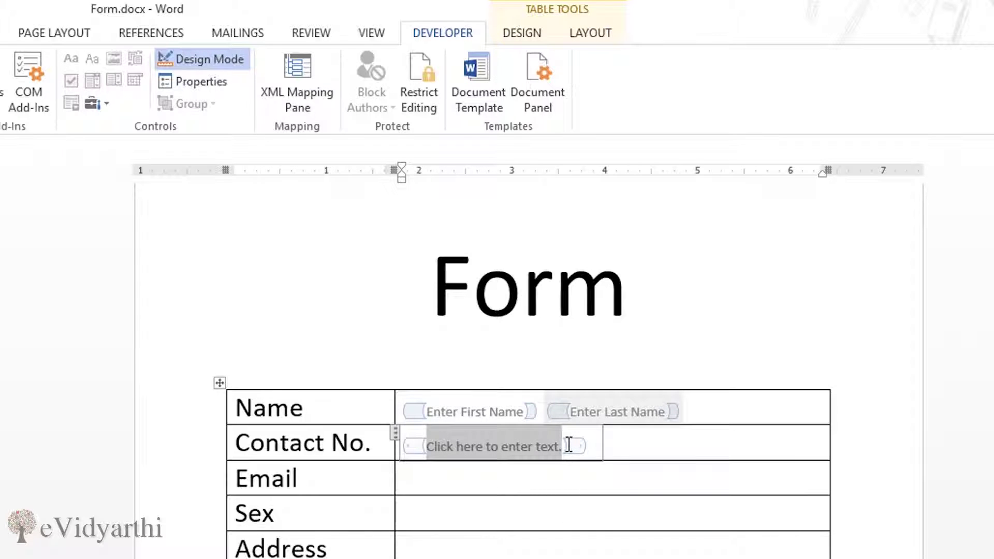
{"action": "type", "text": "Enter "}
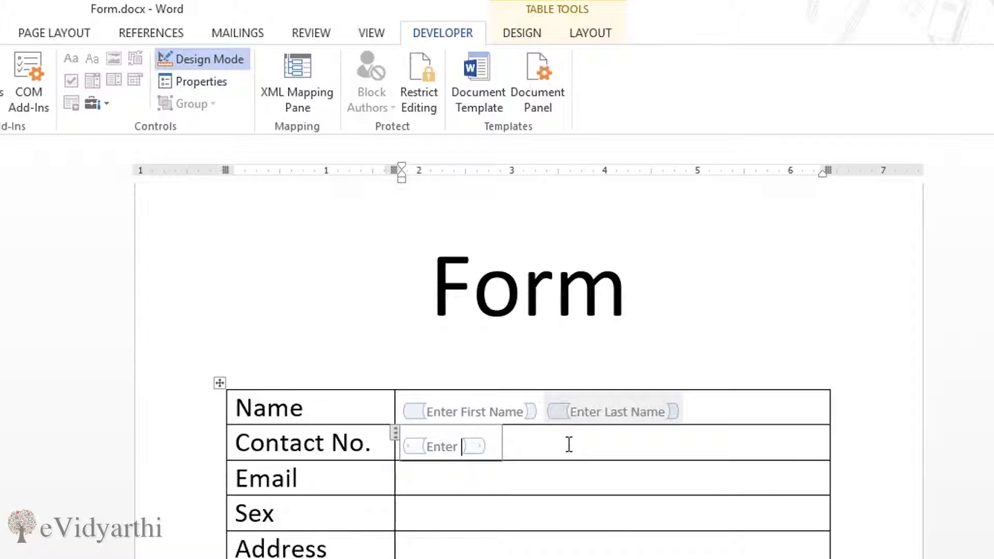
{"action": "type", "text": "Mo"}
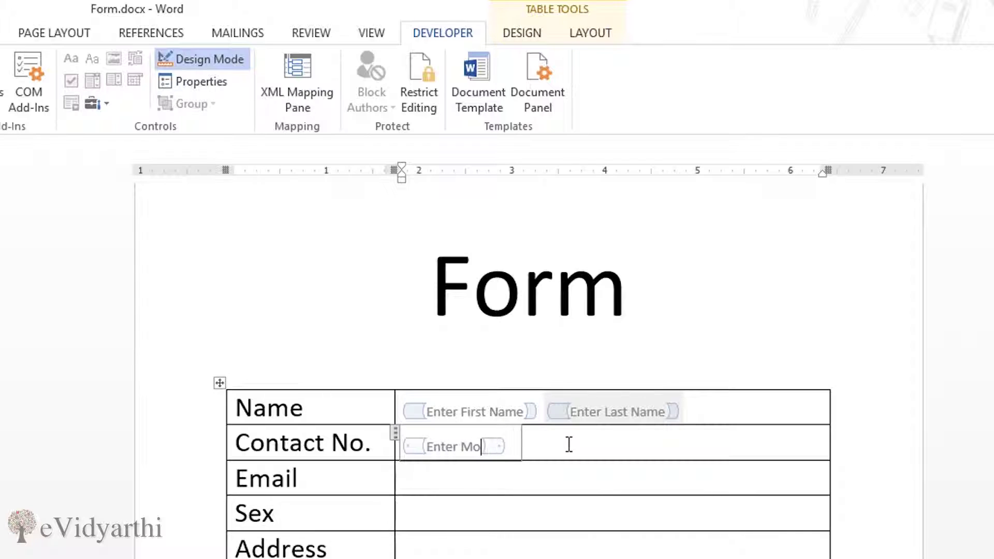
{"action": "type", "text": "bile N"}
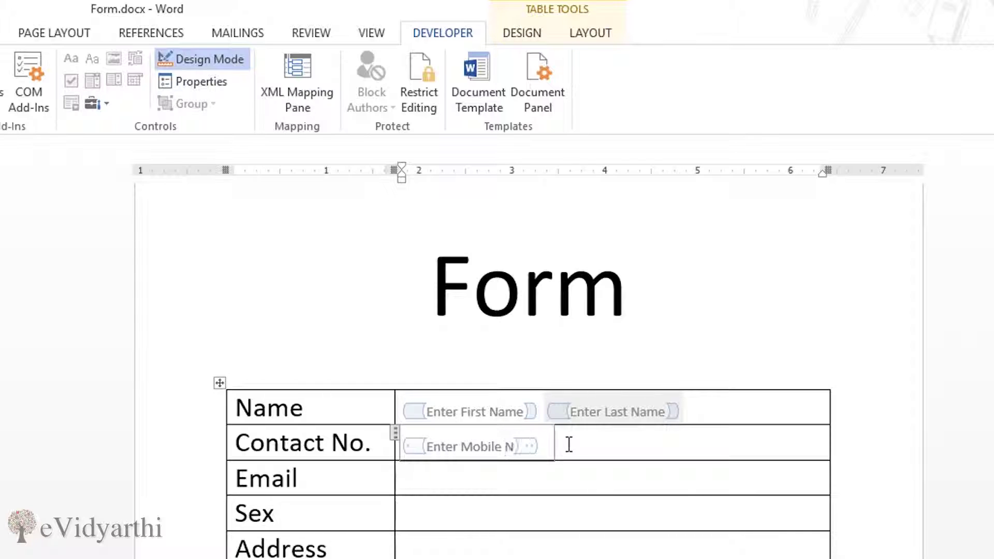
{"action": "type", "text": "o."}
Step: Insert a rich text control in the Email cell with placeholder 'Enter Email Address'
{"action": "left_click", "coordinate": [661, 487]}
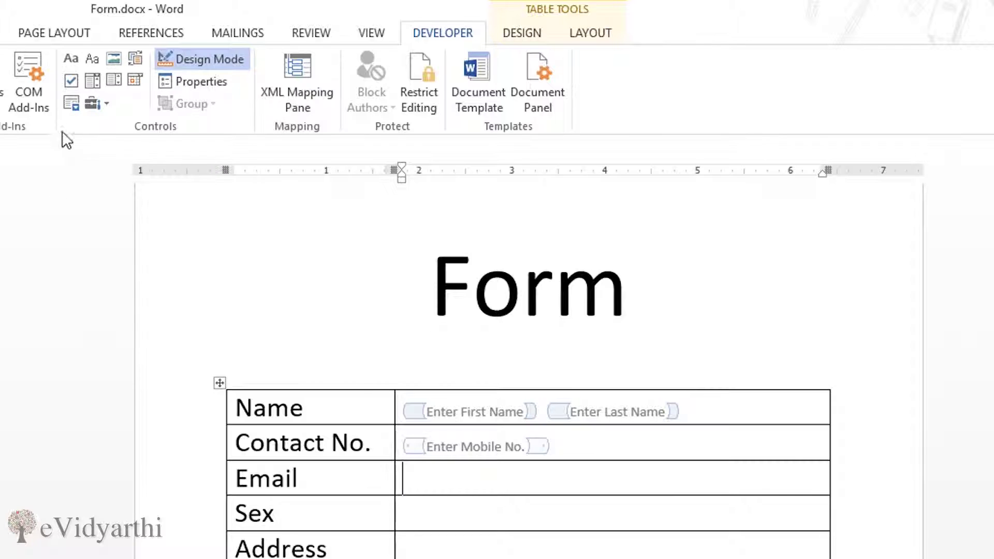
{"action": "left_click", "coordinate": [71, 59]}
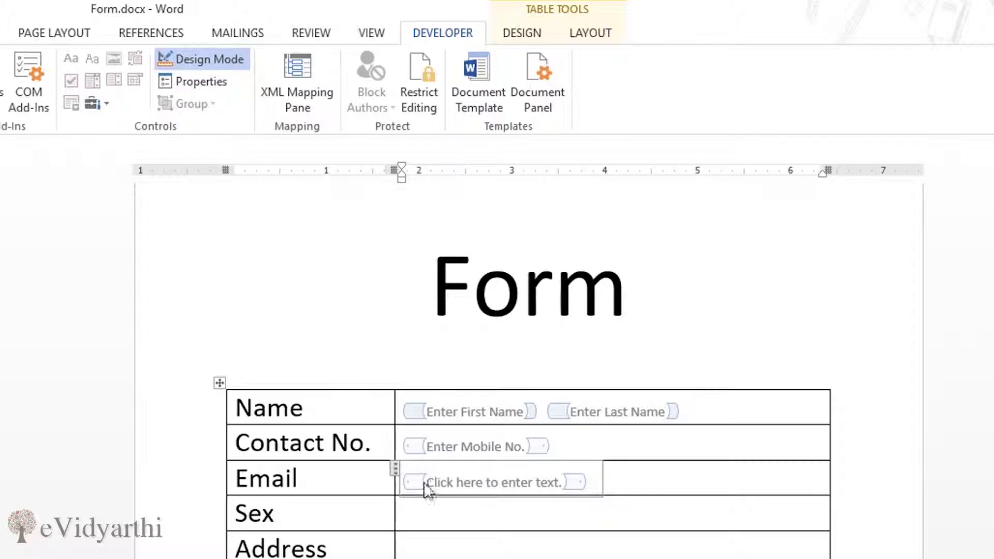
{"action": "left_click_drag", "start_coordinate": [428, 484], "coordinate": [565, 486]}
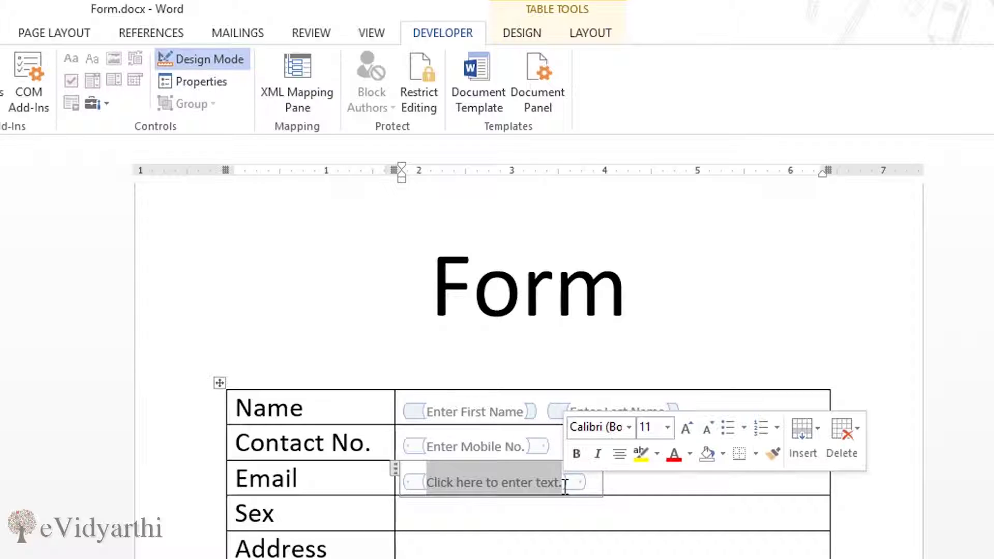
{"action": "type", "text": "Enter Email Address"}
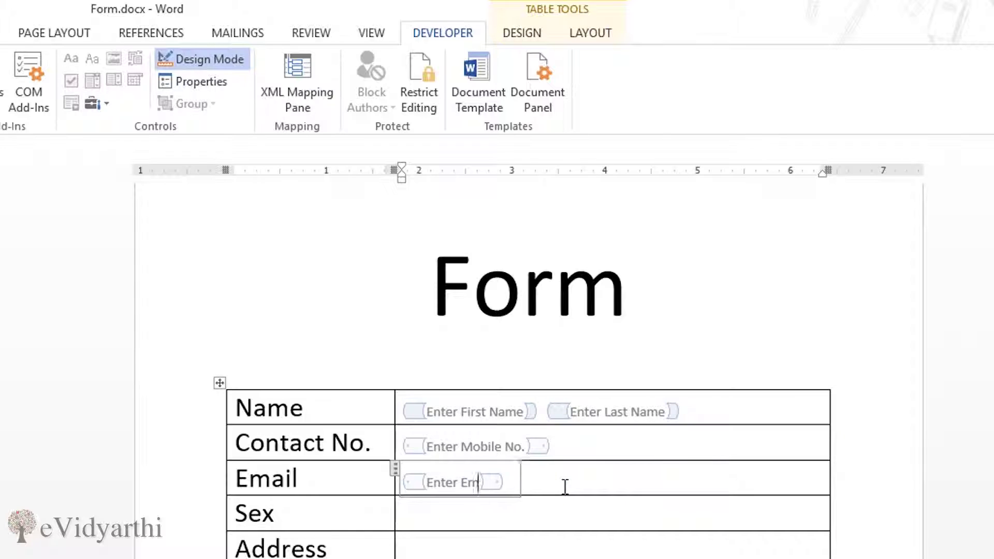
{"action": "left_click", "coordinate": [572, 524]}
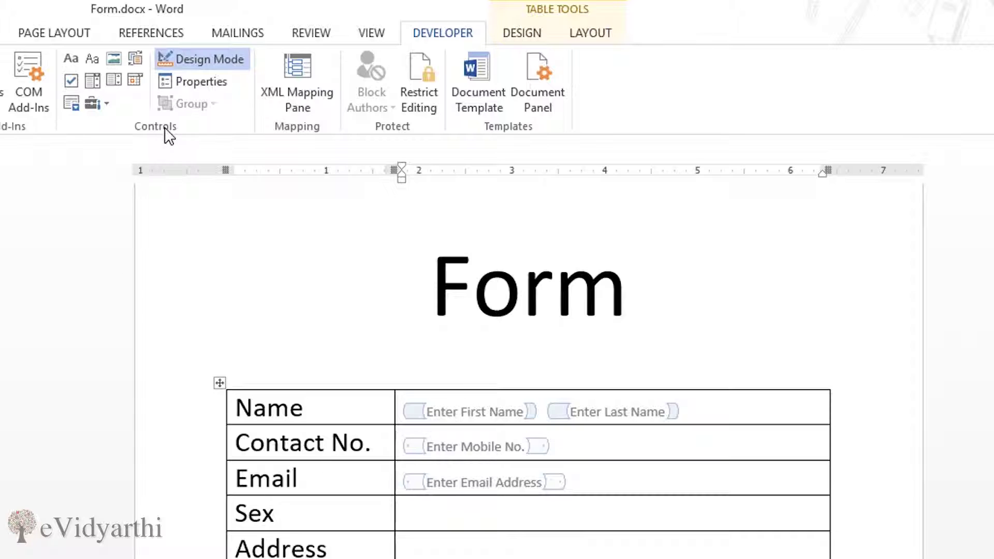
Step: Insert an ActiveX option button in the Sex cell and set its Caption to 'Male'
{"action": "left_click", "coordinate": [101, 106]}
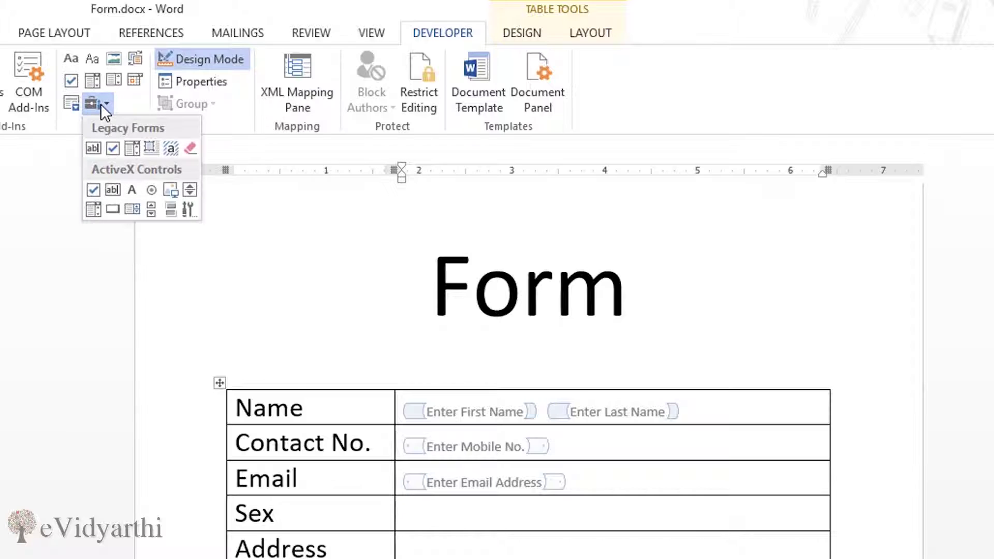
{"action": "left_click", "coordinate": [151, 190]}
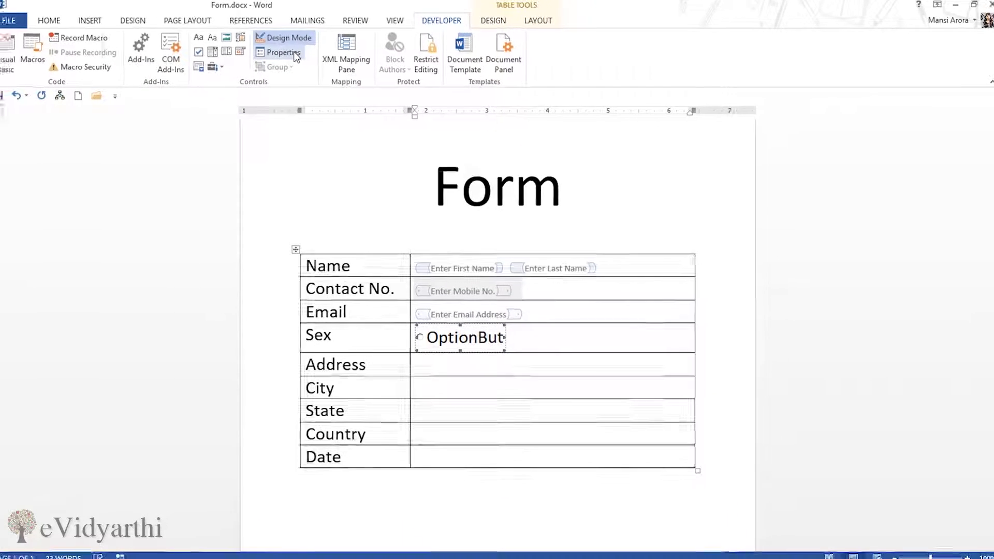
{"action": "left_click", "coordinate": [294, 53]}
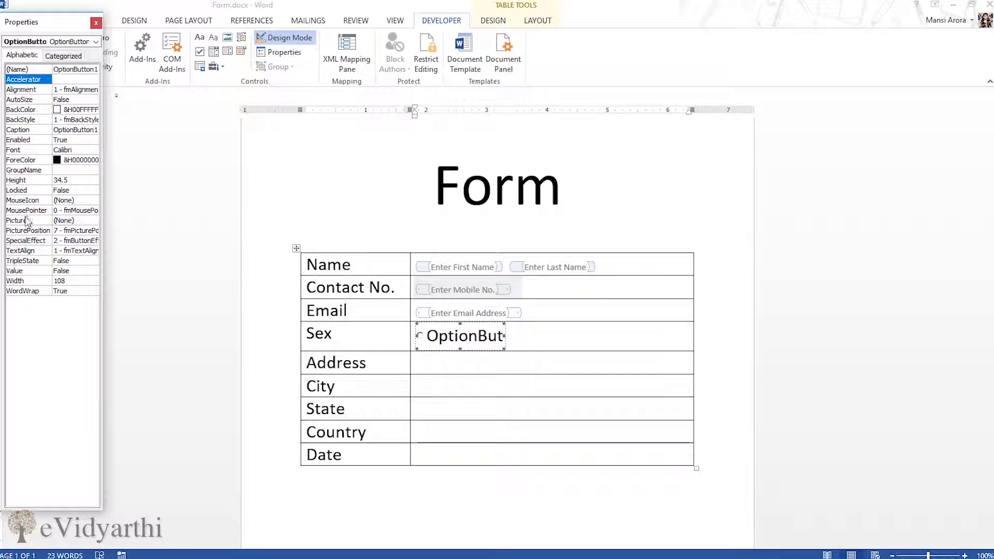
{"action": "left_click", "coordinate": [79, 131]}
{"action": "double_click", "coordinate": [86, 128]}
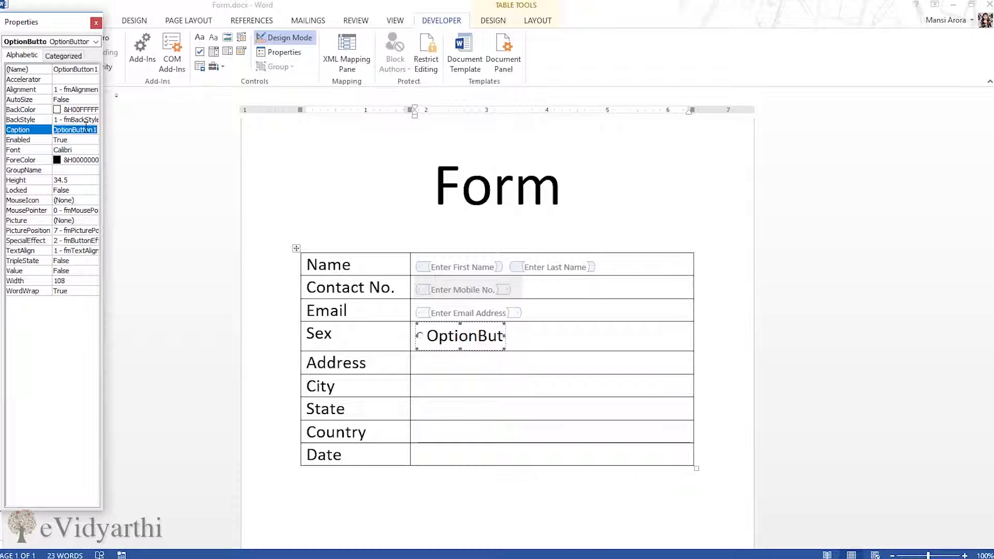
{"action": "type", "text": "Male"}
{"action": "left_click", "coordinate": [564, 343]}
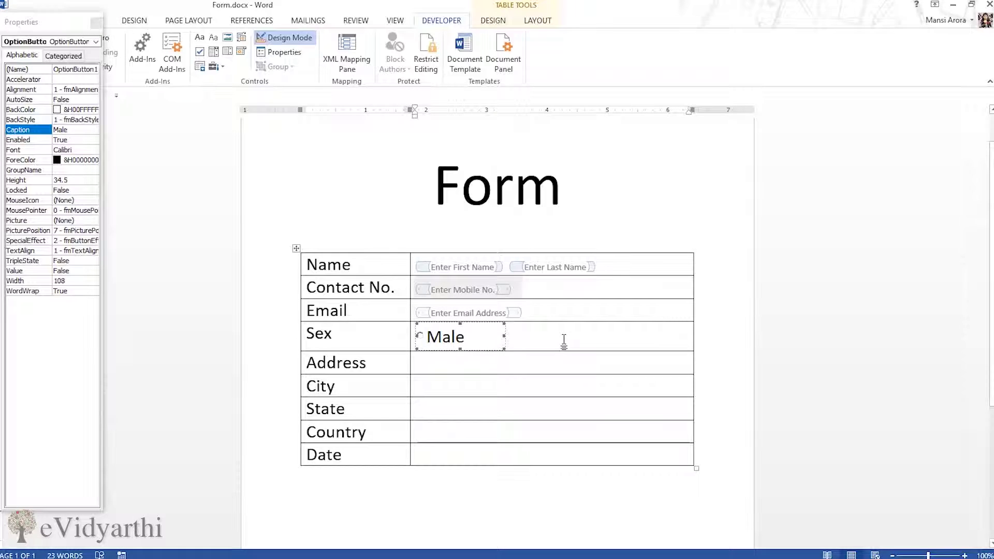
Step: Insert a second ActiveX option button captioned 'Female' and close the Properties window
{"action": "left_click", "coordinate": [213, 68]}
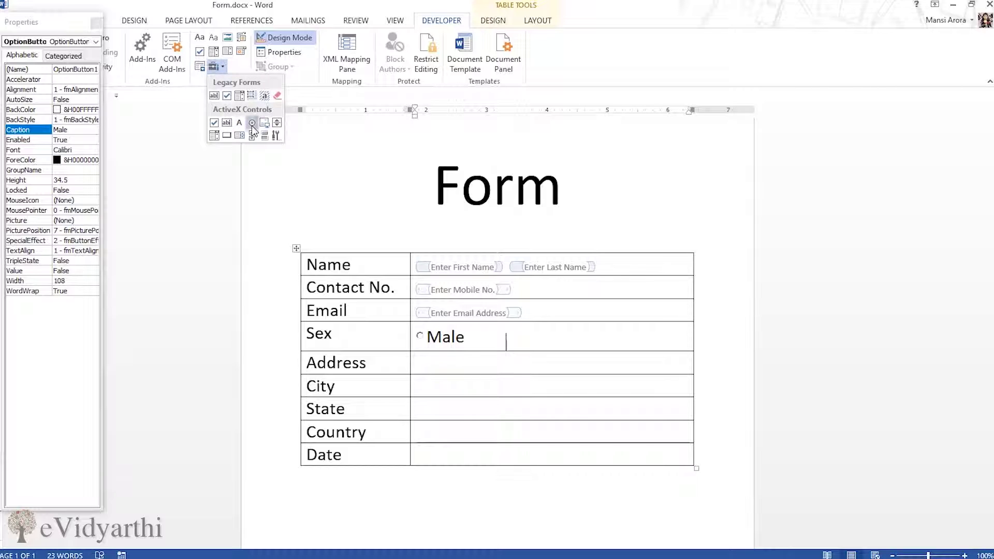
{"action": "left_click", "coordinate": [252, 124]}
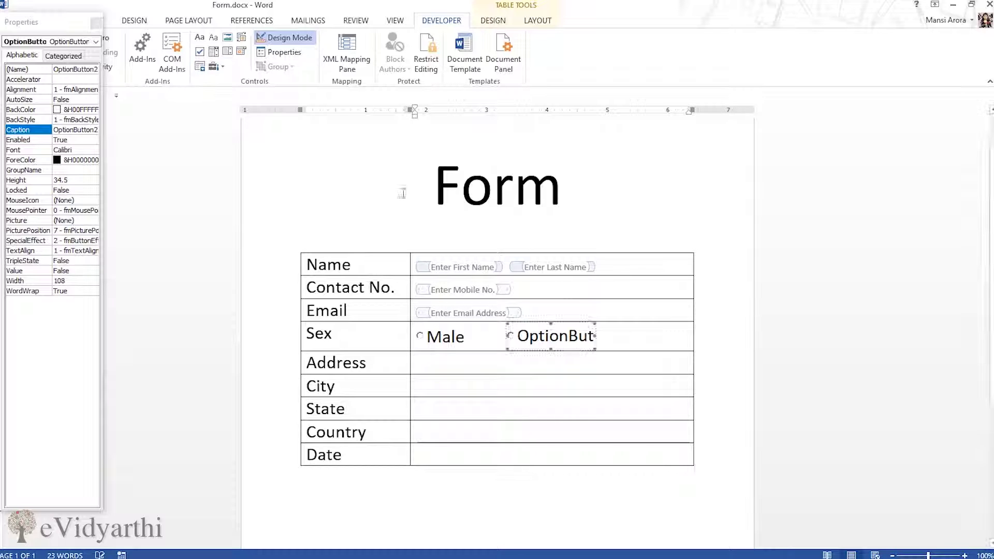
{"action": "left_click", "coordinate": [293, 53]}
{"action": "left_click", "coordinate": [288, 54]}
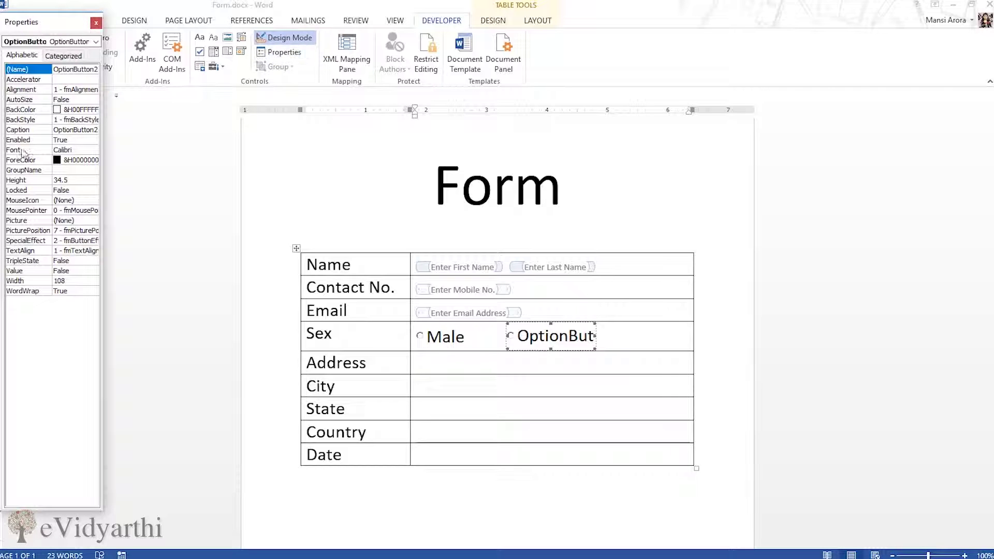
{"action": "left_click", "coordinate": [74, 129]}
{"action": "double_click", "coordinate": [76, 131]}
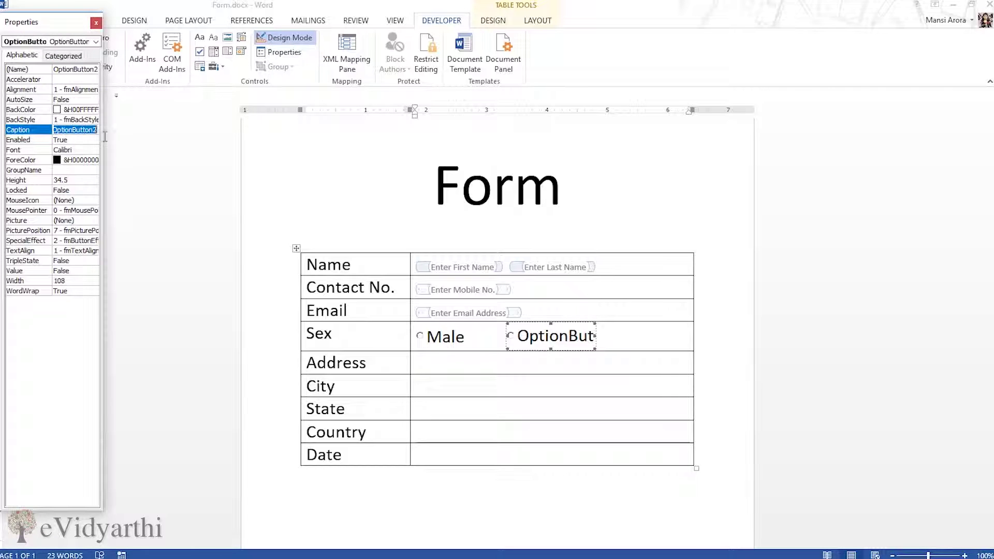
{"action": "type", "text": "Female"}
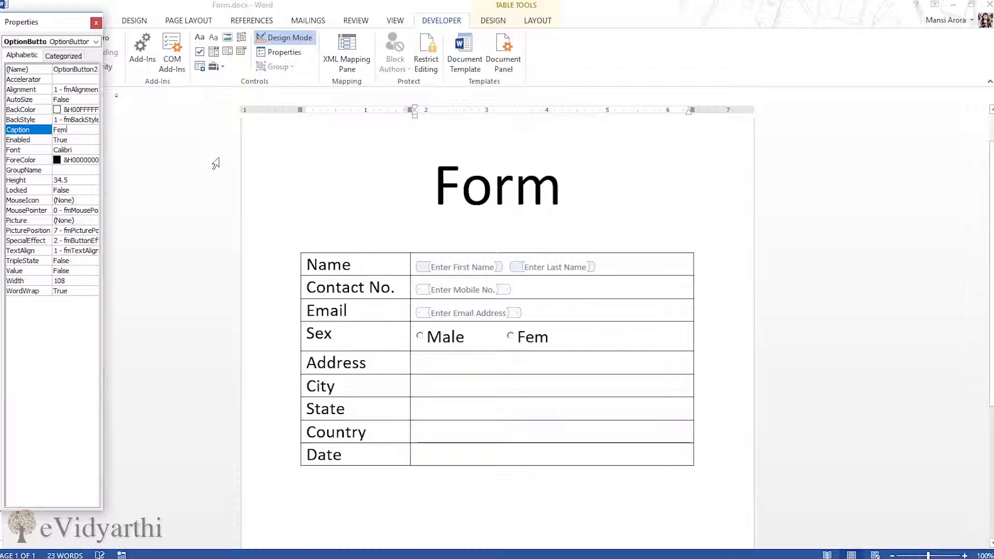
{"action": "left_click", "coordinate": [508, 369]}
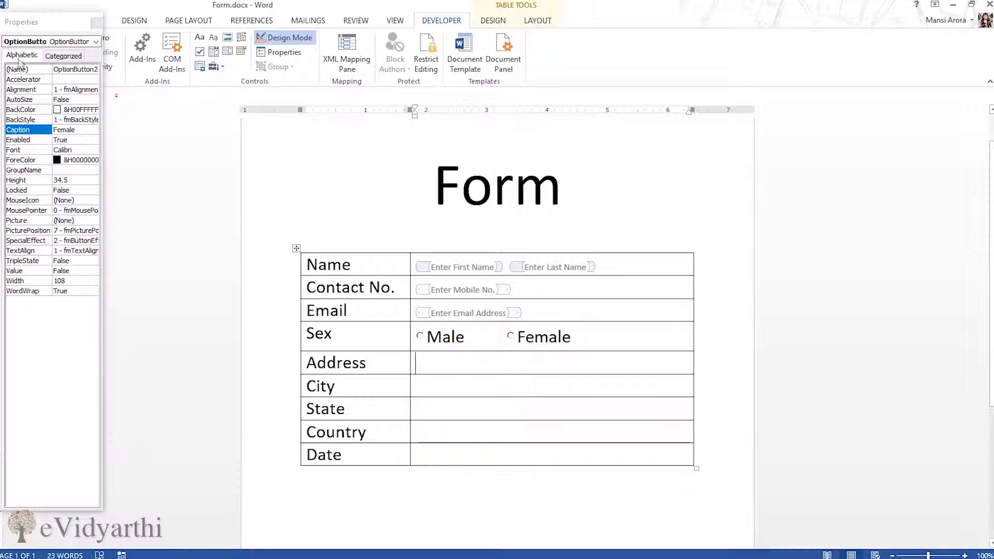
{"action": "left_click", "coordinate": [97, 23]}
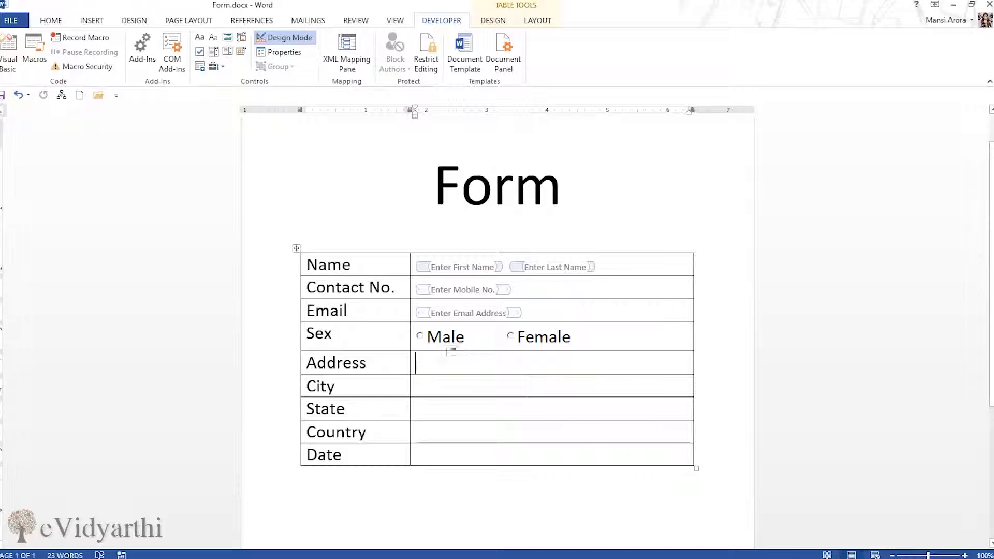
Step: Insert a rich text content control in the Address cell and make its placeholder read 'Address Line 1'
{"action": "left_click", "coordinate": [201, 41]}
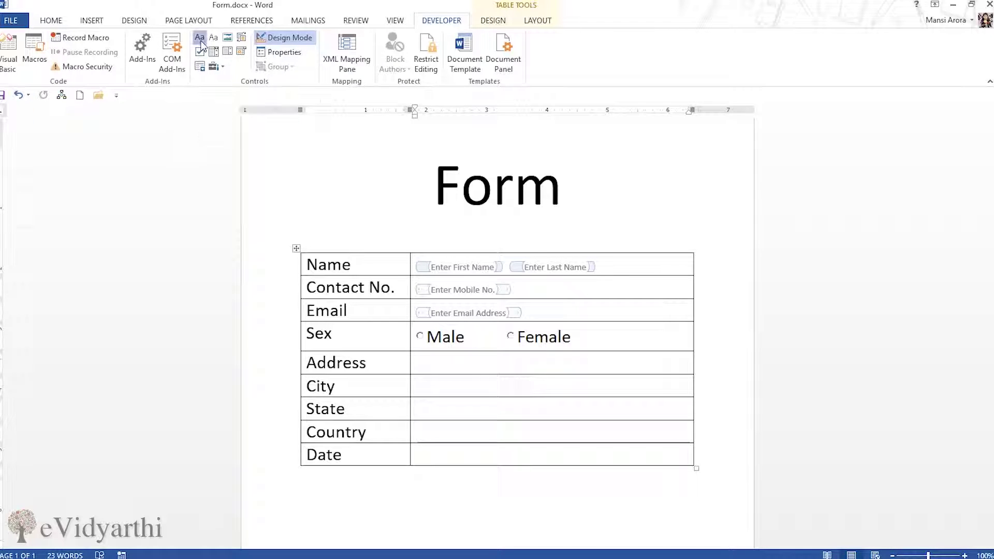
{"action": "left_click_drag", "start_coordinate": [434, 366], "coordinate": [521, 366]}
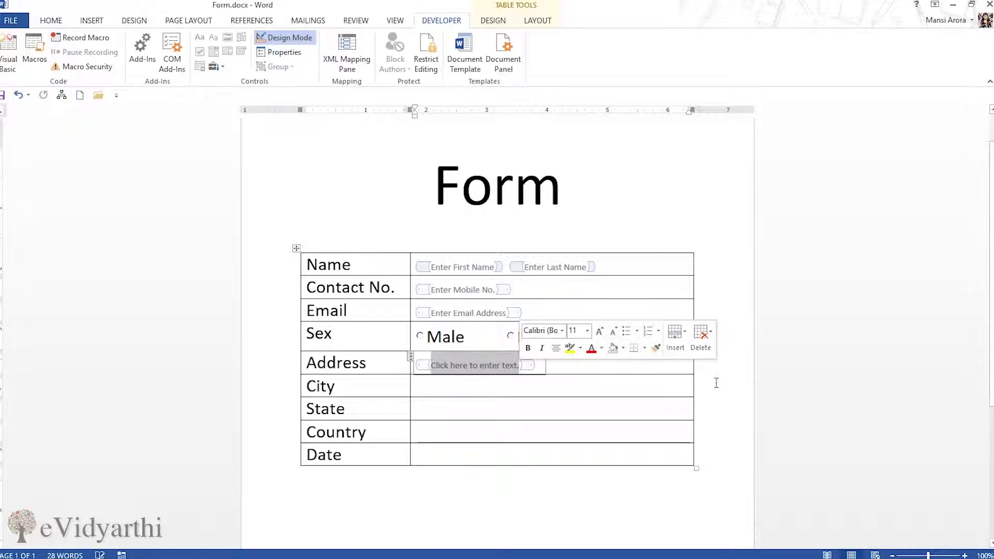
{"action": "type", "text": "A"}
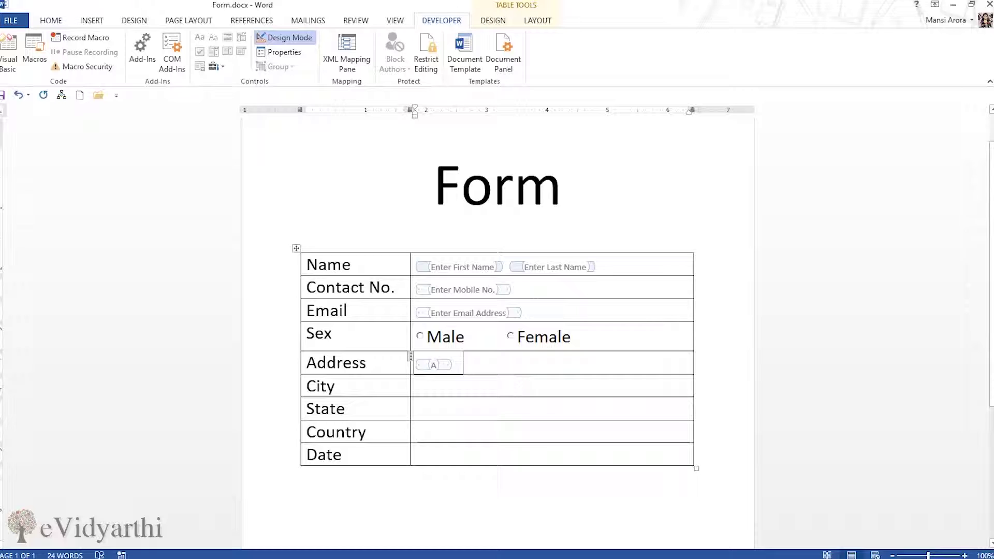
{"action": "type", "text": "ddress line 1"}
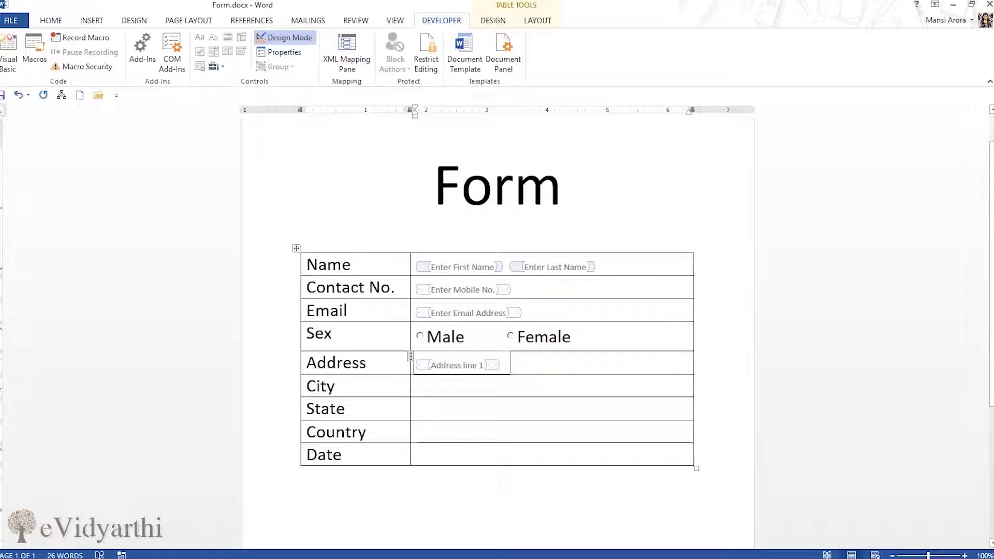
{"action": "double_click", "coordinate": [467, 366]}
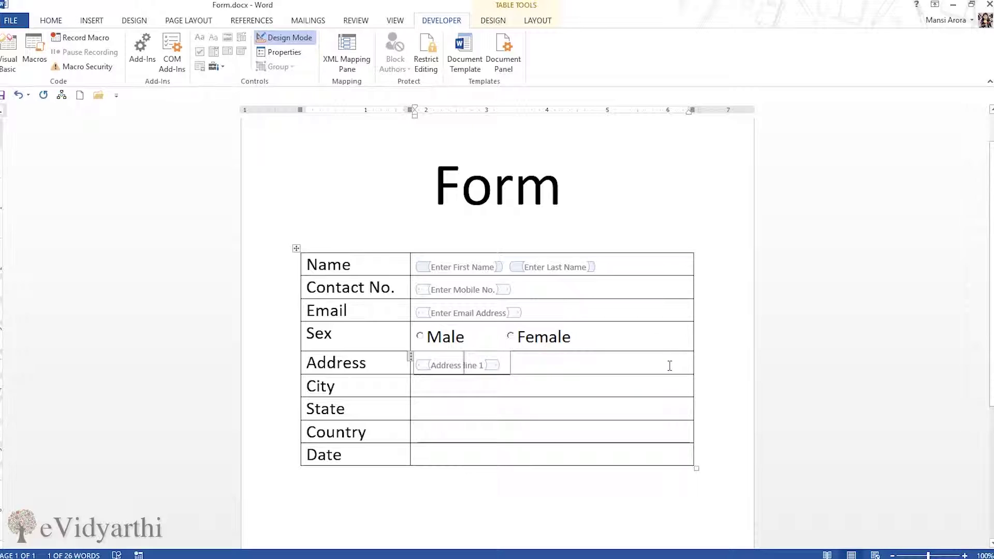
{"action": "type", "text": "Line"}
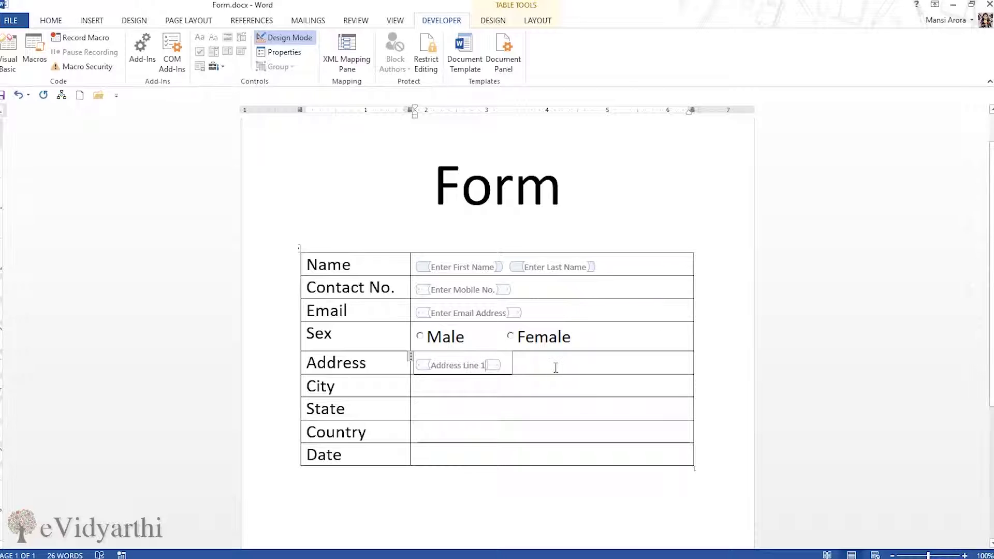
{"action": "left_click", "coordinate": [550, 363]}
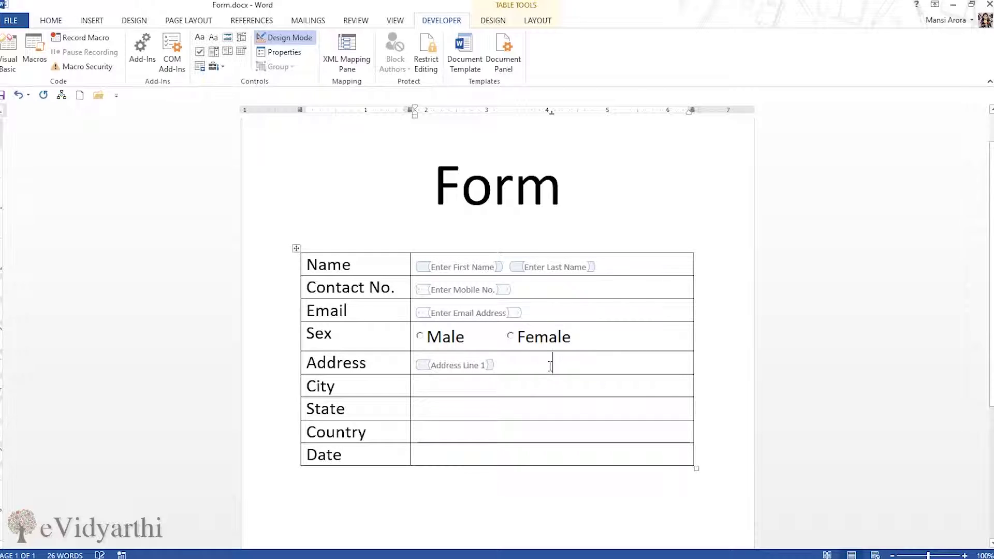
Step: On a new line below Address Line 1, insert another rich text control and label it 'Address Line 2'
{"action": "key", "text": "Return"}
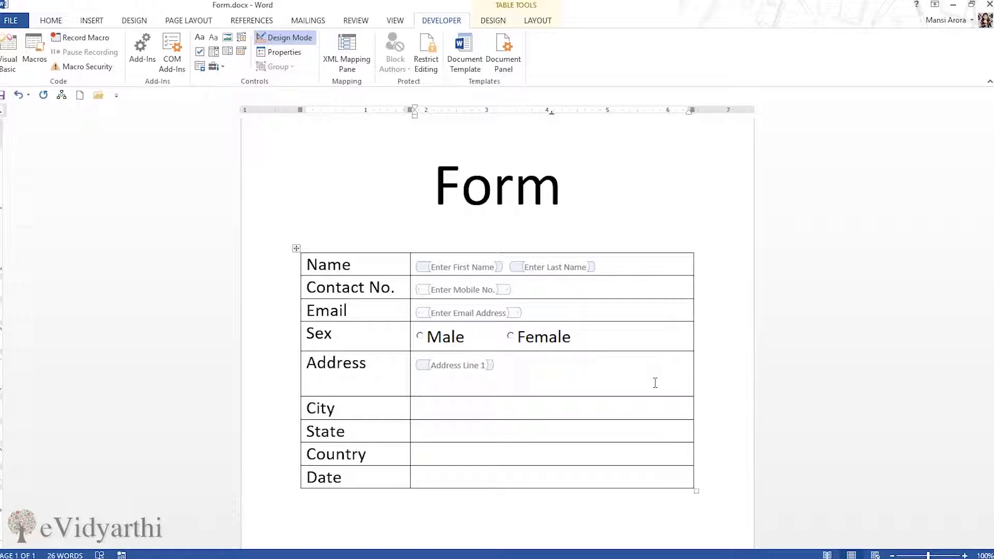
{"action": "left_click", "coordinate": [195, 39]}
{"action": "left_click_drag", "start_coordinate": [435, 388], "coordinate": [521, 393]}
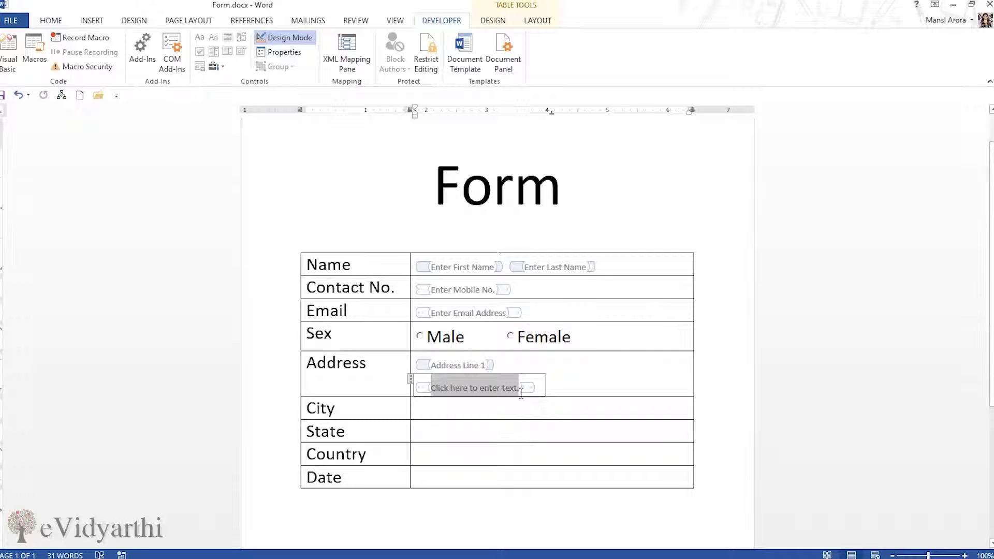
{"action": "type", "text": "Add"}
{"action": "type", "text": "e"}
{"action": "type", "text": "ss"}
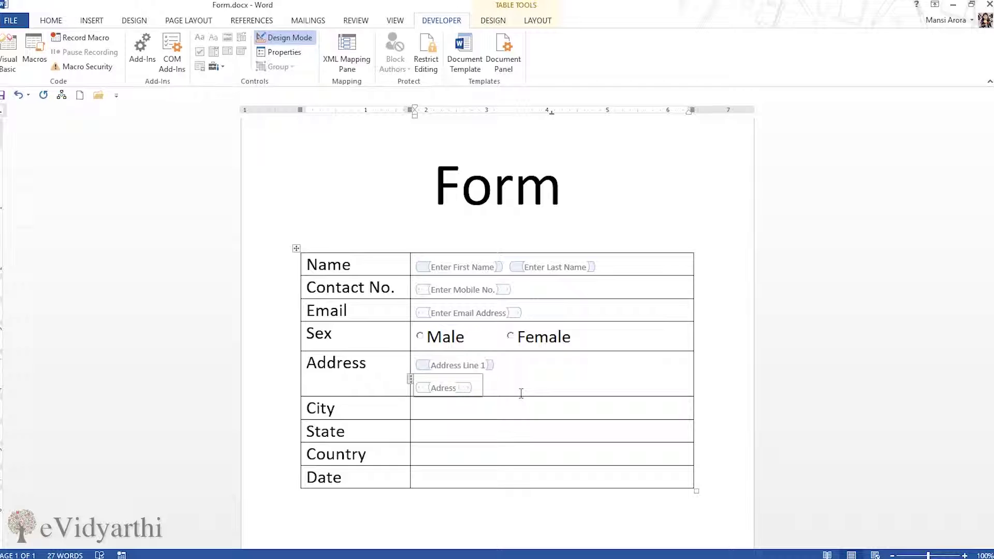
{"action": "key", "text": "End"}
{"action": "type", "text": "Line"}
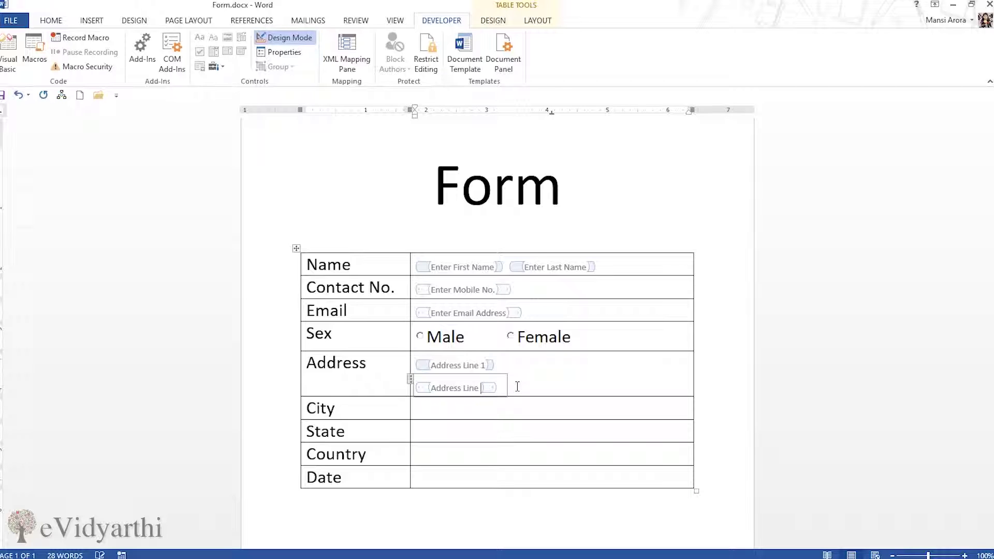
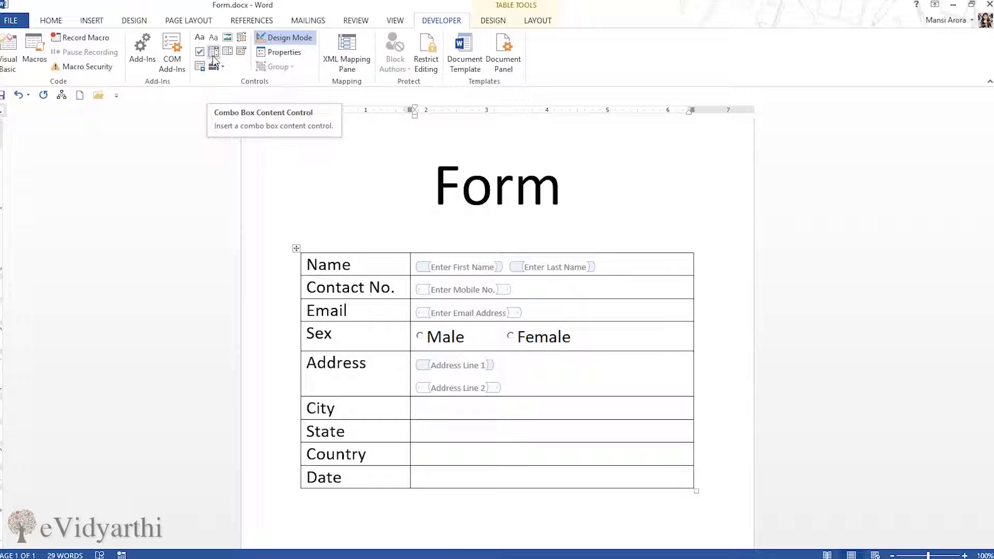
Step: Insert a combo box content control in the City cell and title it 'City'
{"action": "left_click", "coordinate": [213, 56]}
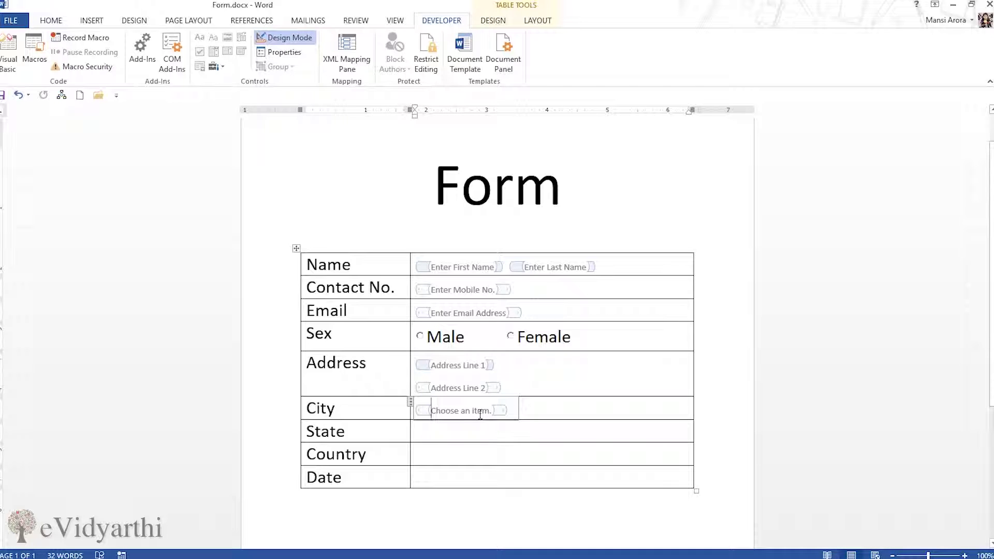
{"action": "left_click", "coordinate": [279, 54]}
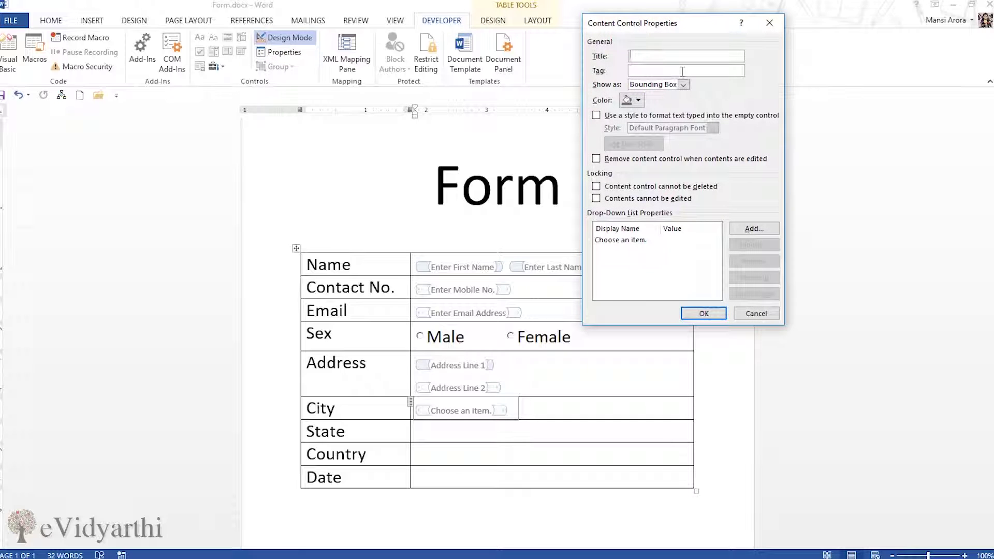
{"action": "type", "text": "City"}
Step: Add Mumbai, Banglore, Kolkata, Pune and Chennai as the combo box's choices and apply
{"action": "left_click", "coordinate": [771, 232]}
{"action": "type", "text": "Mumbai"}
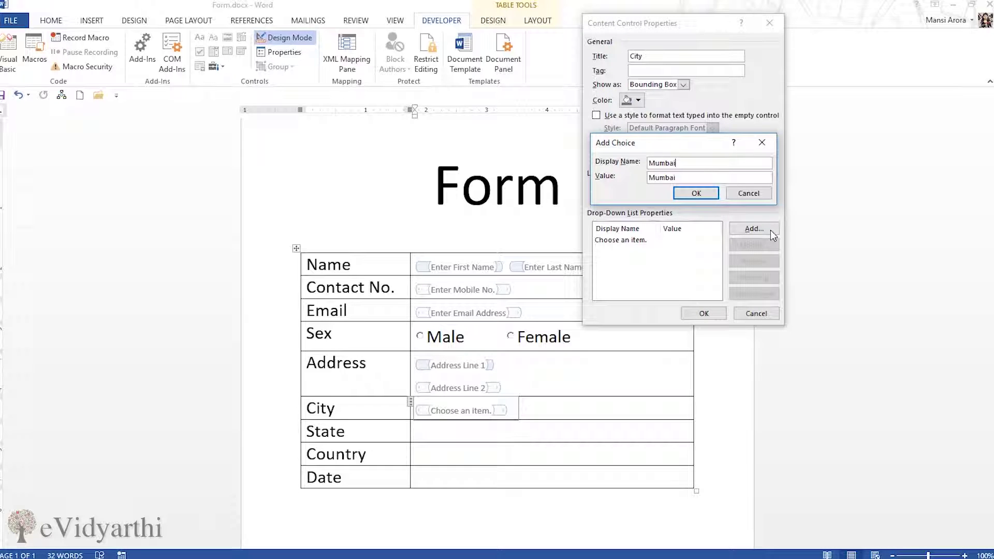
{"action": "left_click", "coordinate": [696, 193]}
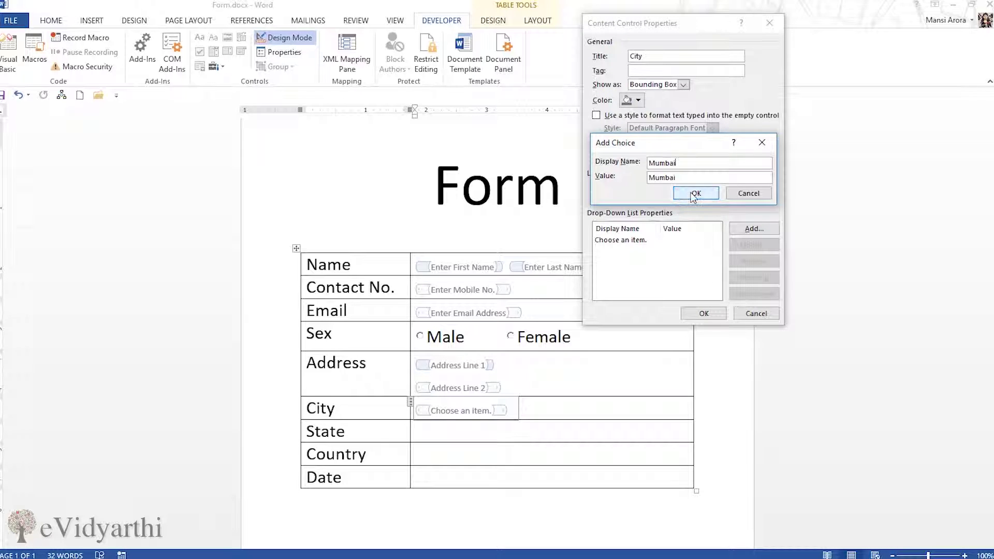
{"action": "left_click", "coordinate": [747, 232]}
{"action": "type", "text": "Banglore"}
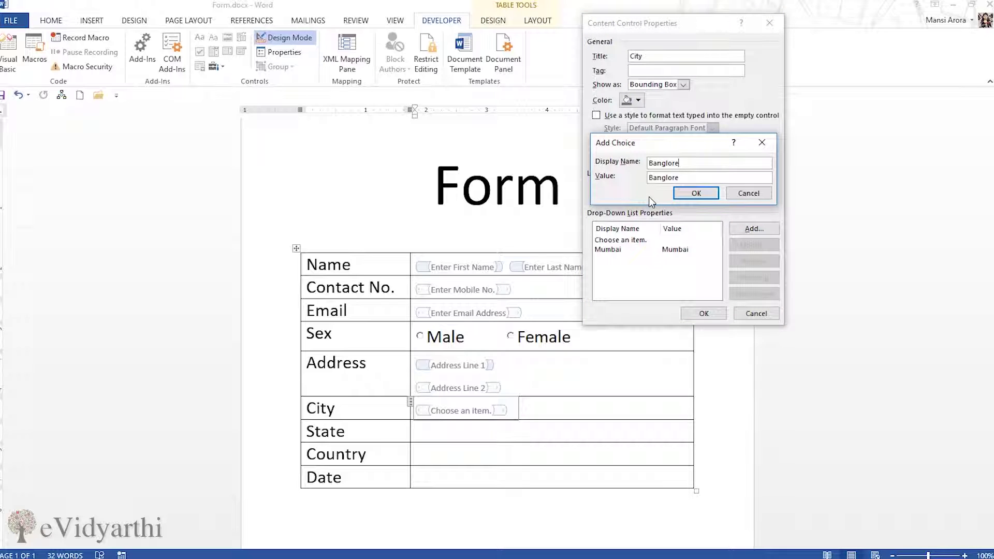
{"action": "left_click", "coordinate": [694, 192]}
{"action": "left_click", "coordinate": [761, 229]}
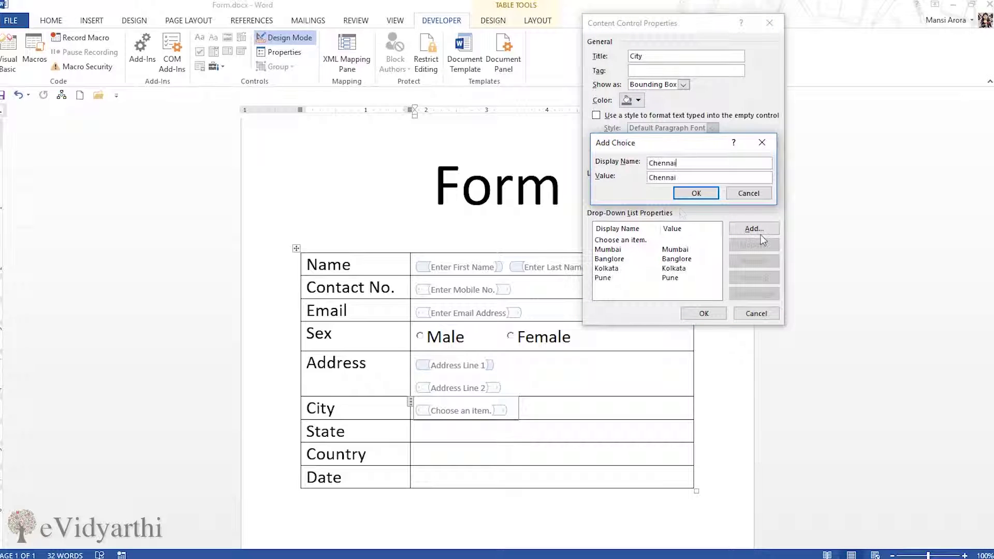
{"action": "left_click", "coordinate": [709, 192]}
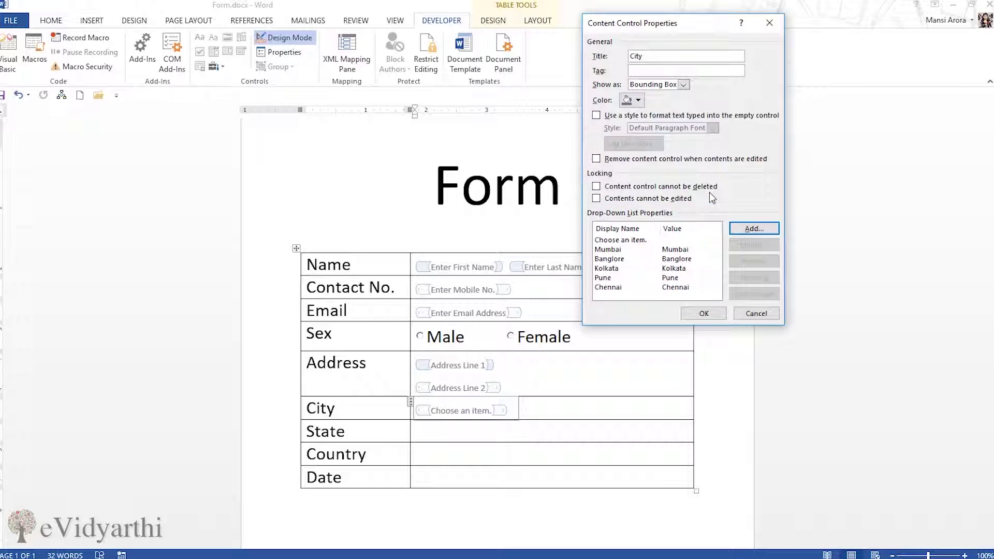
{"action": "left_click", "coordinate": [621, 250]}
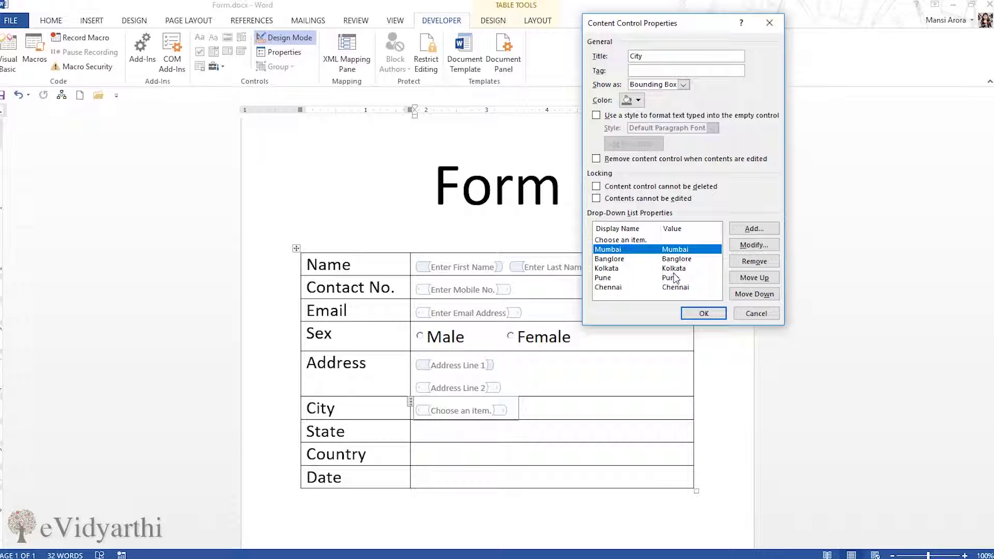
{"action": "left_click", "coordinate": [621, 241]}
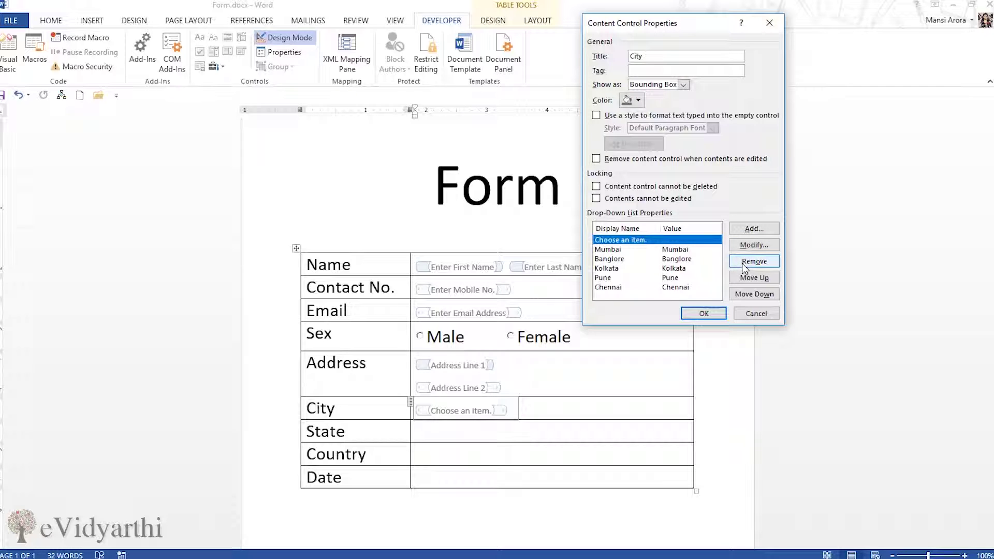
{"action": "left_click", "coordinate": [704, 313]}
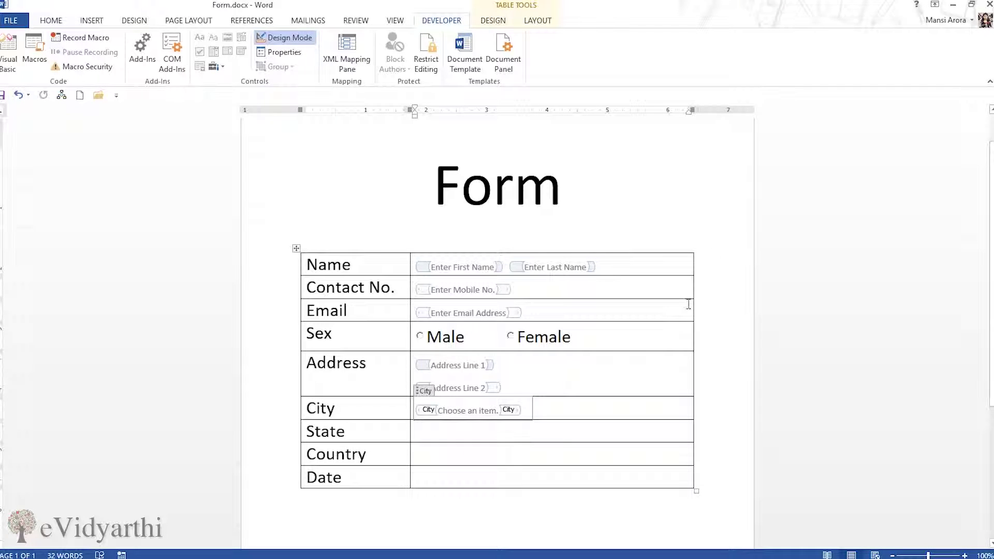
Step: Insert a drop-down list control in the State cell, leaving its properties unchanged
{"action": "left_click", "coordinate": [459, 433]}
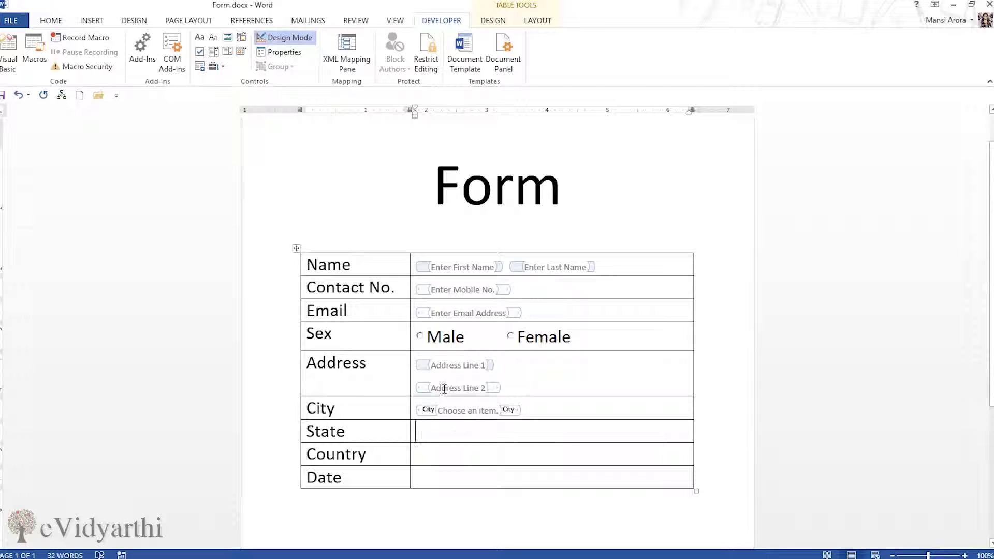
{"action": "left_click", "coordinate": [229, 52]}
{"action": "left_click", "coordinate": [460, 434]}
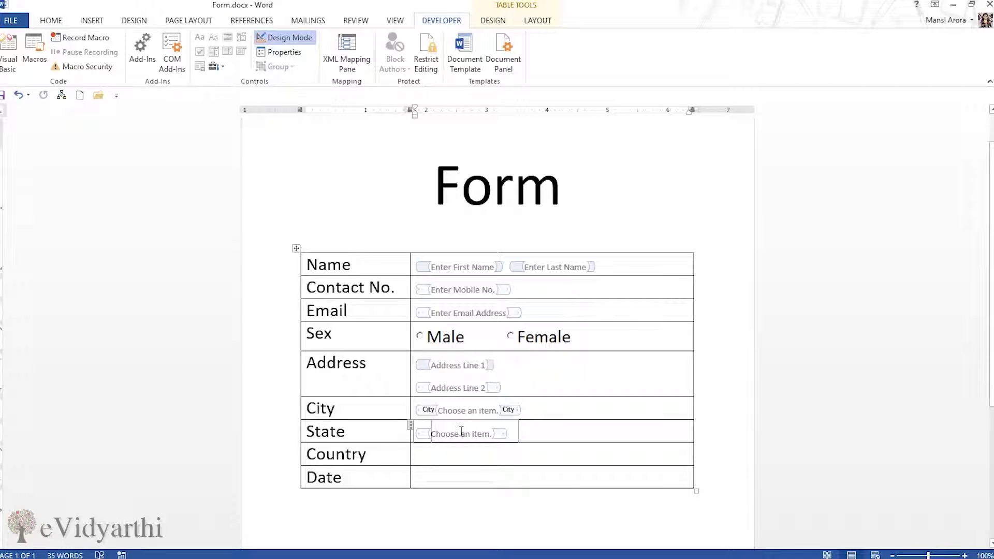
{"action": "left_click", "coordinate": [280, 51]}
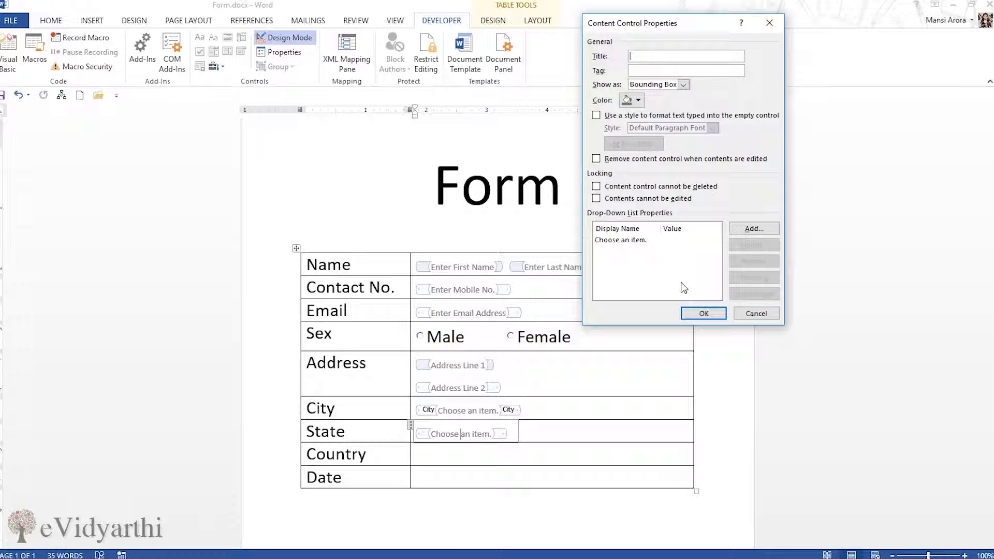
{"action": "left_click", "coordinate": [756, 313]}
{"action": "left_click", "coordinate": [457, 453]}
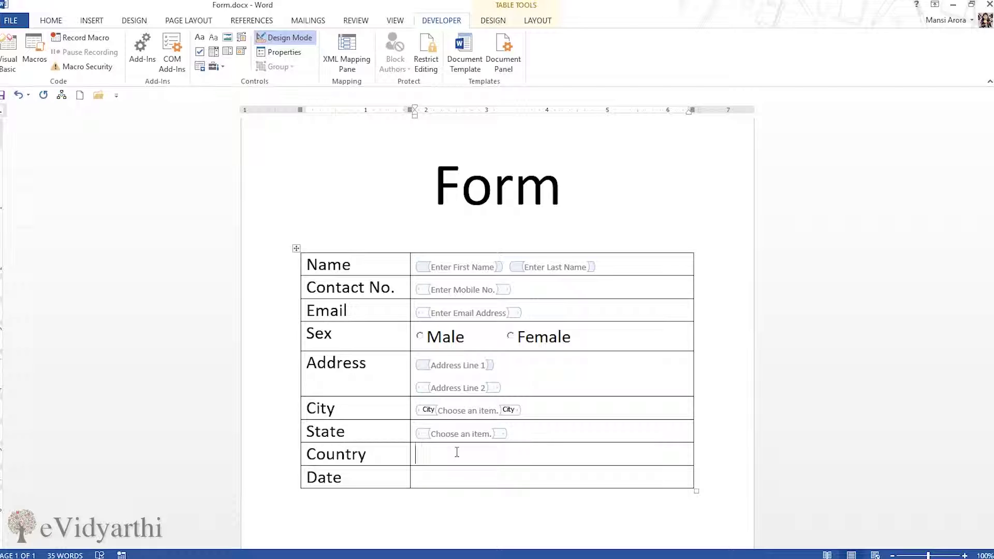
Step: Type 'India' and 'Outside India' as the two options in the Country cell
{"action": "type", "text": "India"}
{"action": "key", "text": "Tab"}
{"action": "left_click", "coordinate": [457, 453]}
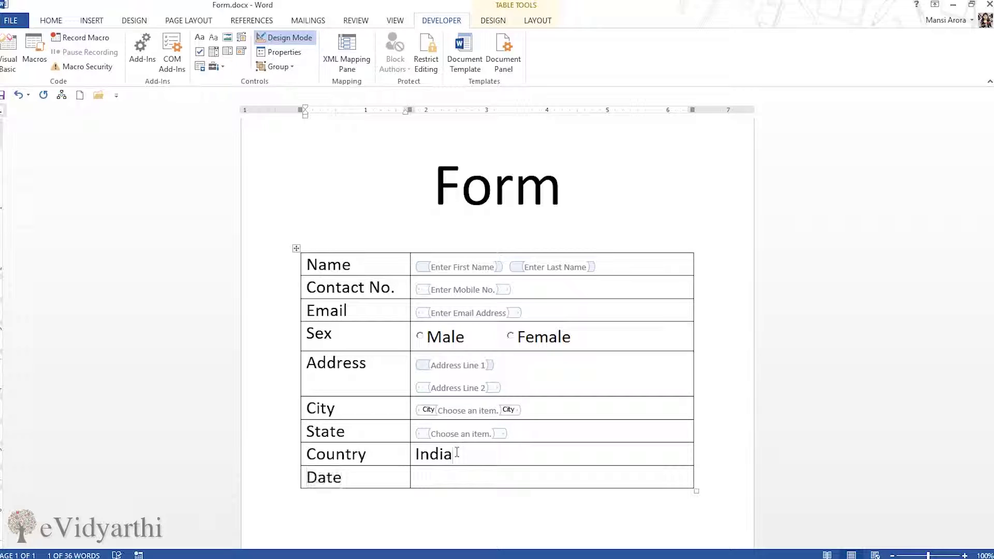
{"action": "type", "text": "Outs"}
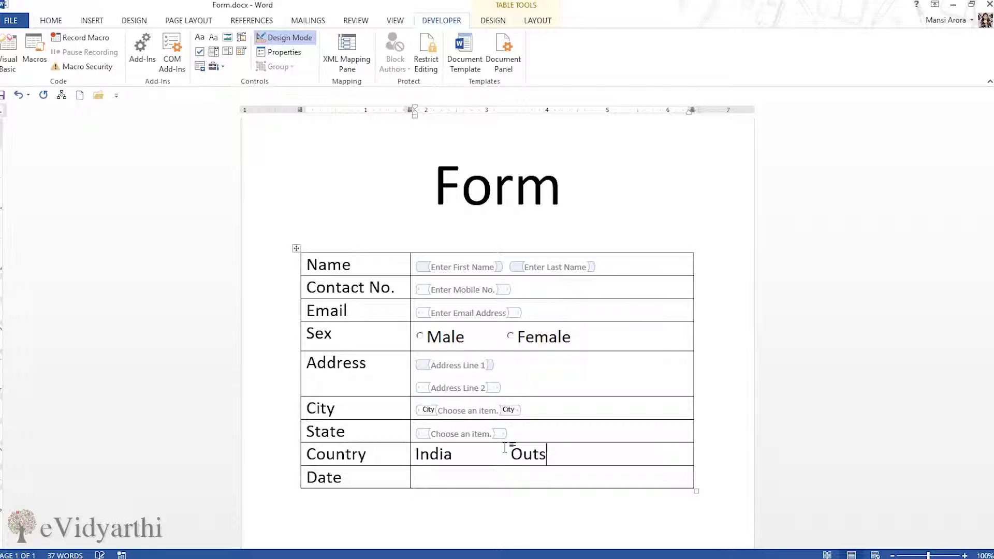
{"action": "type", "text": "ide India"}
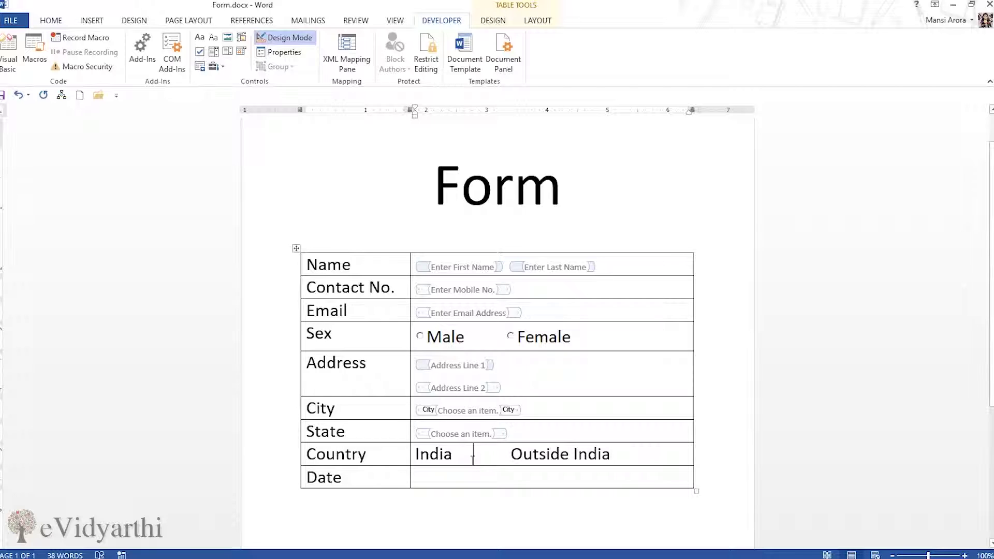
{"action": "left_click", "coordinate": [454, 454]}
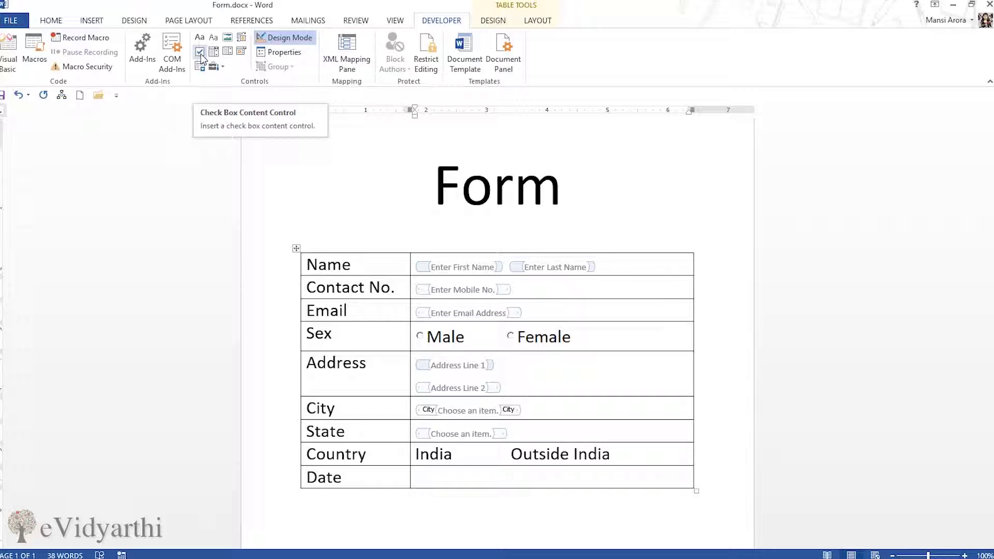
Step: Add check box controls after 'India' and 'Outside India', removing the extra spaces between them
{"action": "left_click", "coordinate": [200, 53]}
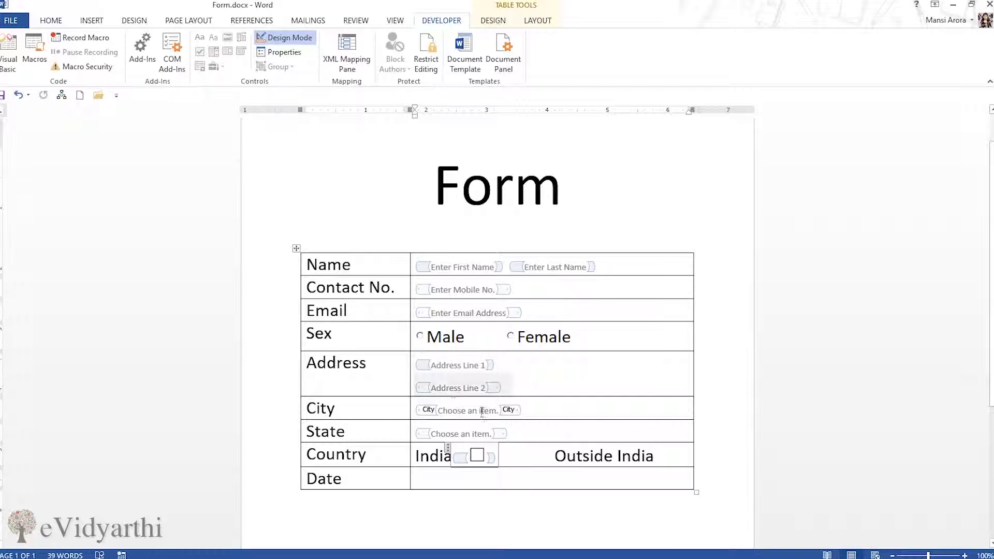
{"action": "left_click", "coordinate": [556, 456]}
{"action": "key", "text": "BackSpace"}
{"action": "key", "text": "BackSpace"}
{"action": "key", "text": "BackSpace"}
{"action": "key", "text": "BackSpace"}
{"action": "key", "text": "BackSpace"}
{"action": "key", "text": "BackSpace"}
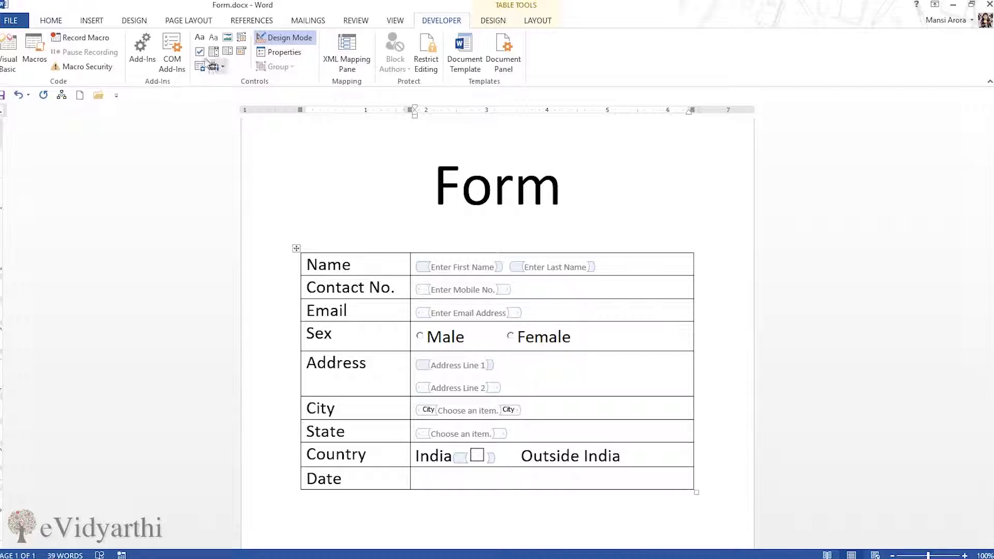
{"action": "left_click", "coordinate": [199, 52]}
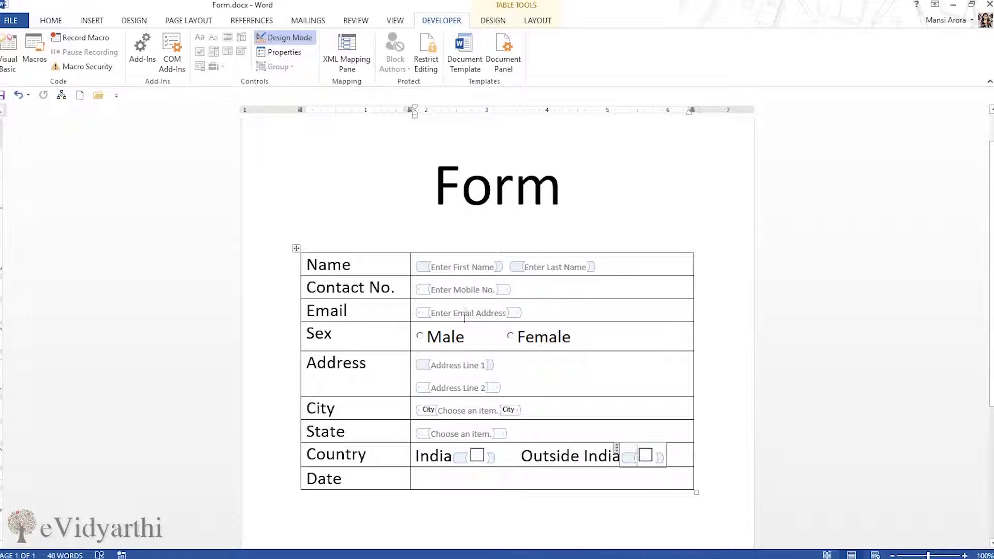
{"action": "left_click", "coordinate": [471, 484]}
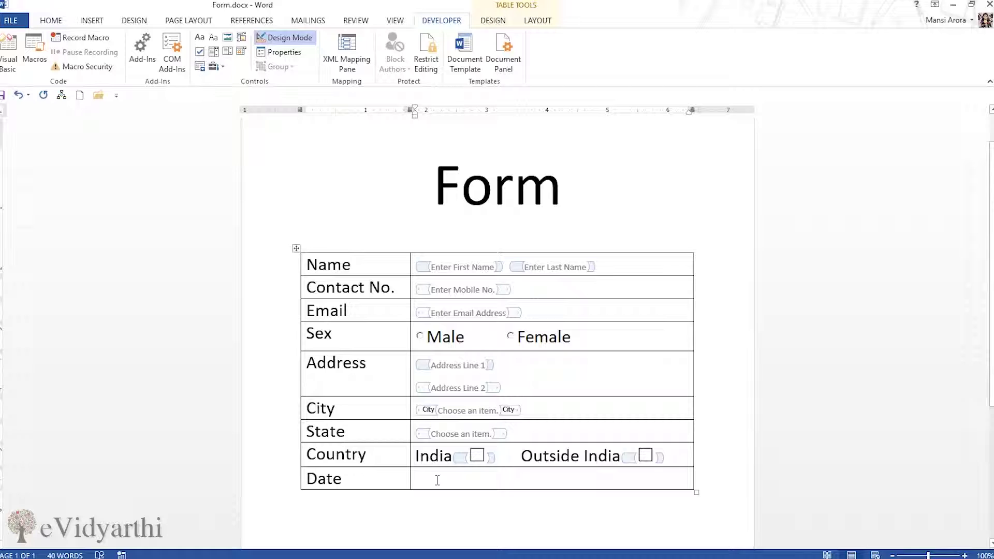
Step: Insert a date picker in the Date cell using the '22 August, 2017' format
{"action": "left_click", "coordinate": [241, 52]}
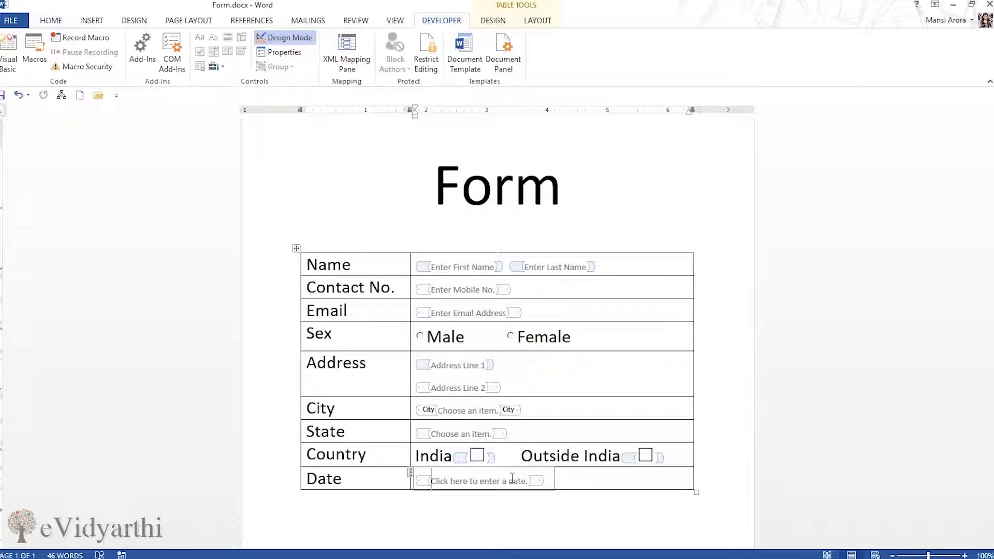
{"action": "left_click", "coordinate": [299, 51]}
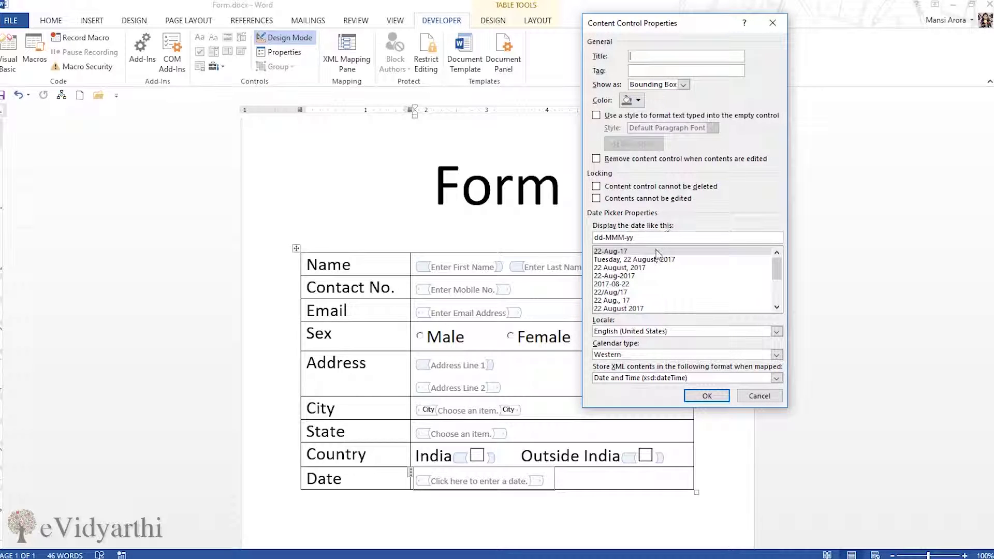
{"action": "left_click", "coordinate": [645, 268]}
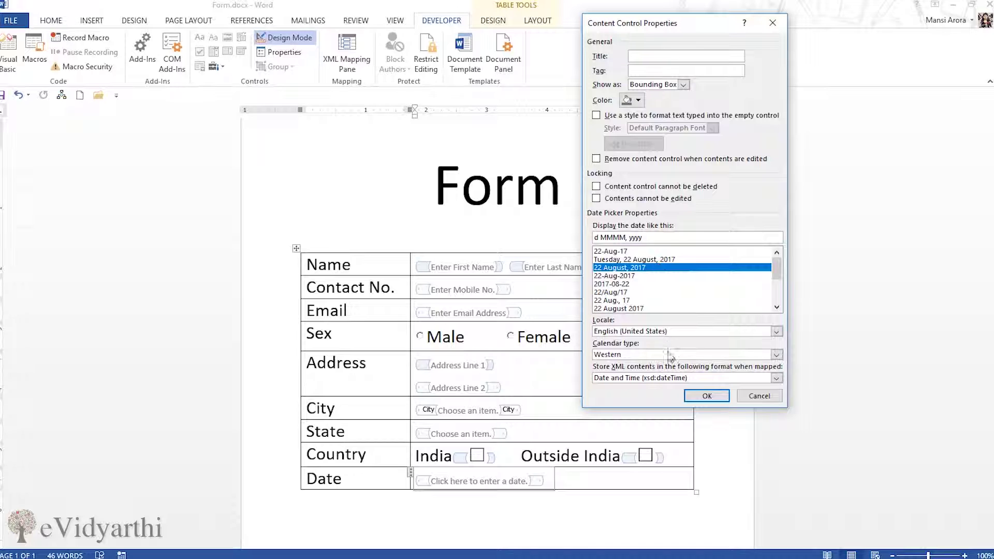
{"action": "left_click", "coordinate": [706, 396]}
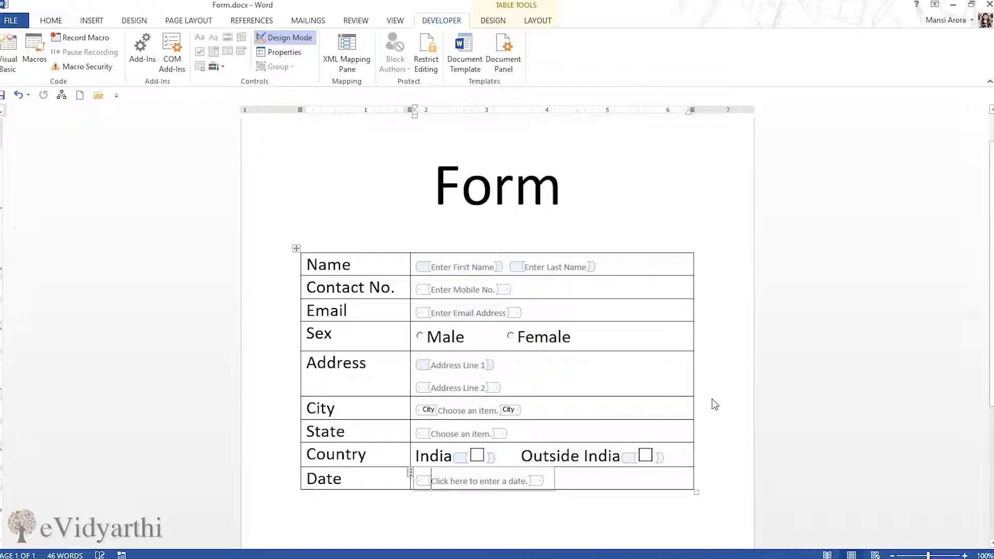
{"action": "left_click", "coordinate": [652, 246]}
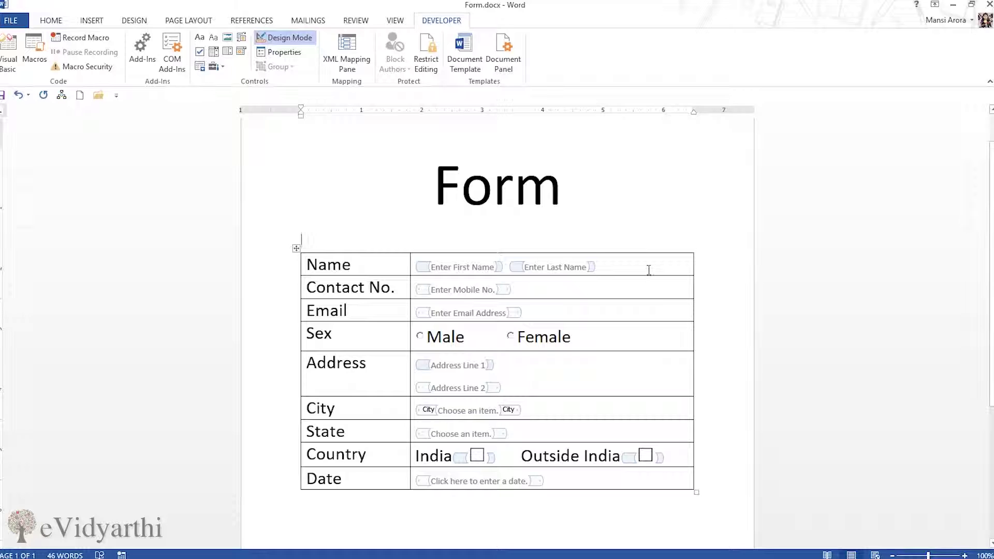
Step: Insert a new row above Name and place a picture content control in it
{"action": "left_click", "coordinate": [649, 270]}
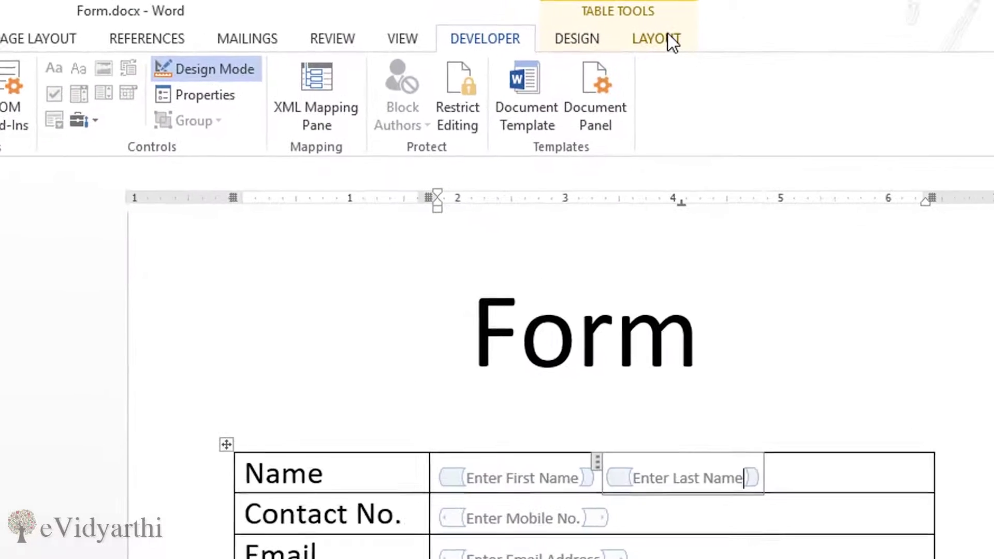
{"action": "left_click", "coordinate": [669, 36]}
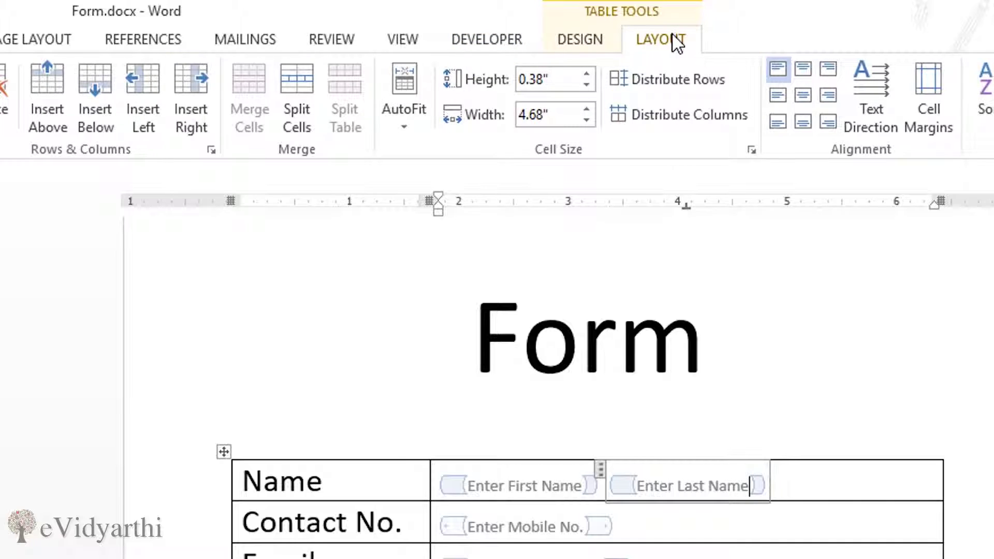
{"action": "left_click", "coordinate": [46, 99]}
{"action": "left_click", "coordinate": [886, 476]}
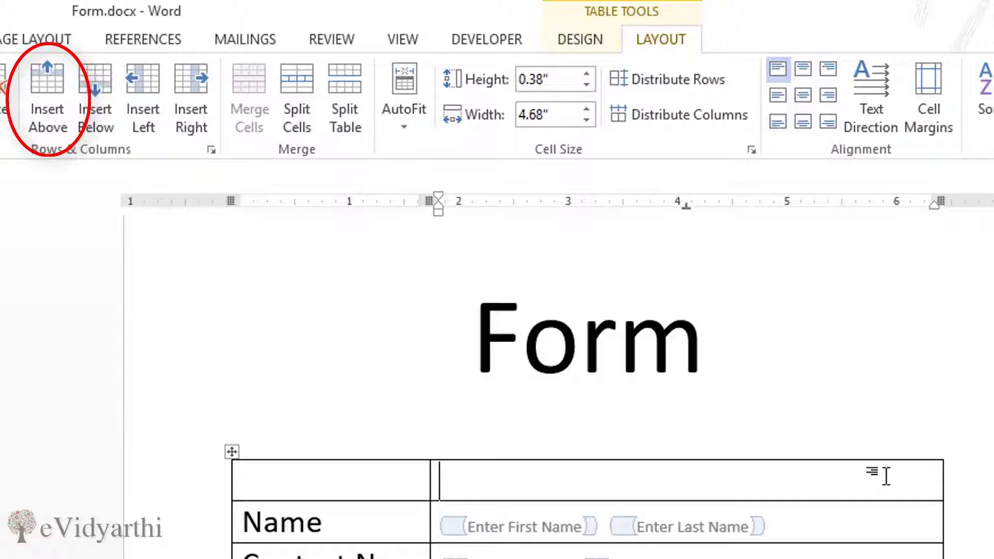
{"action": "left_click", "coordinate": [489, 46]}
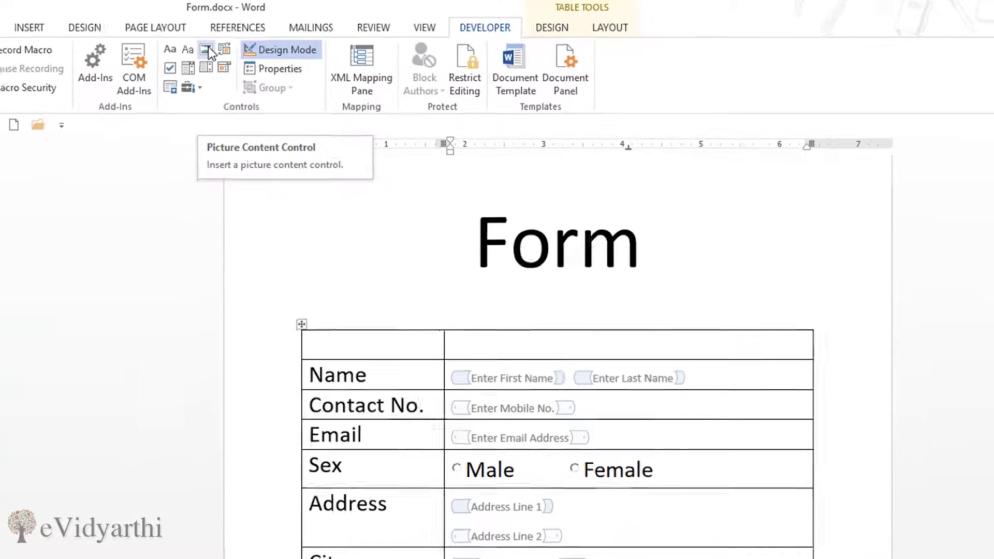
{"action": "left_click", "coordinate": [207, 49]}
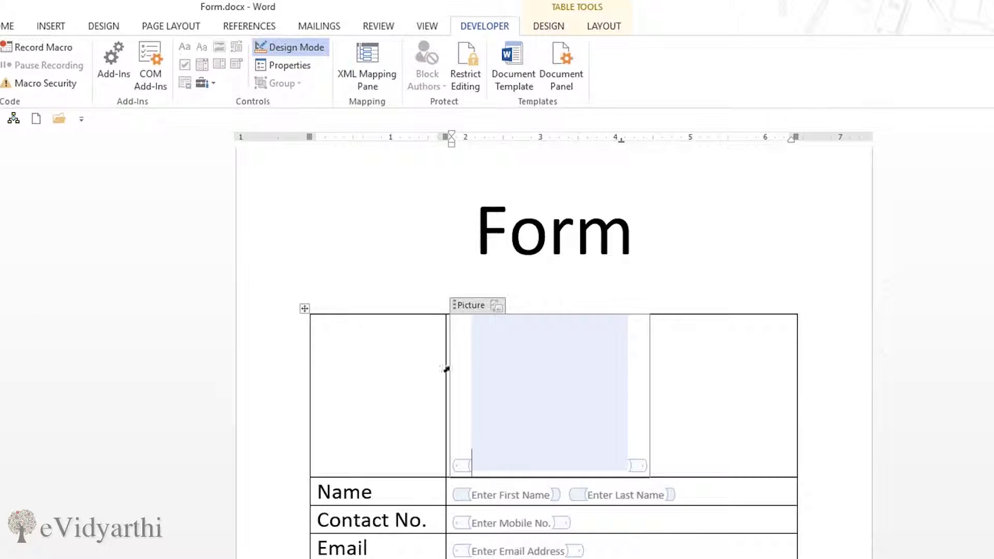
{"action": "left_click", "coordinate": [548, 430]}
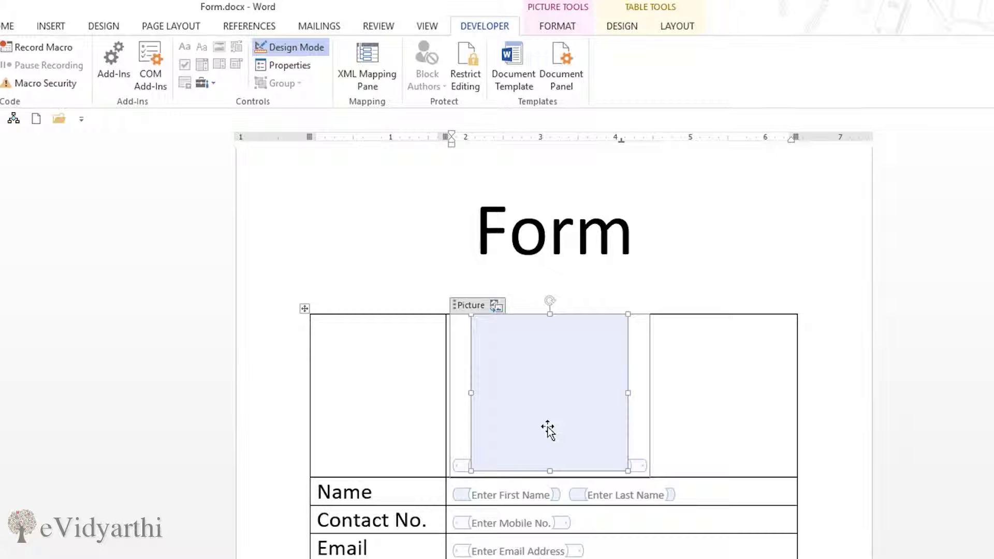
Step: Align the picture to the top right and merge the new row's two cells
{"action": "left_click", "coordinate": [673, 26]}
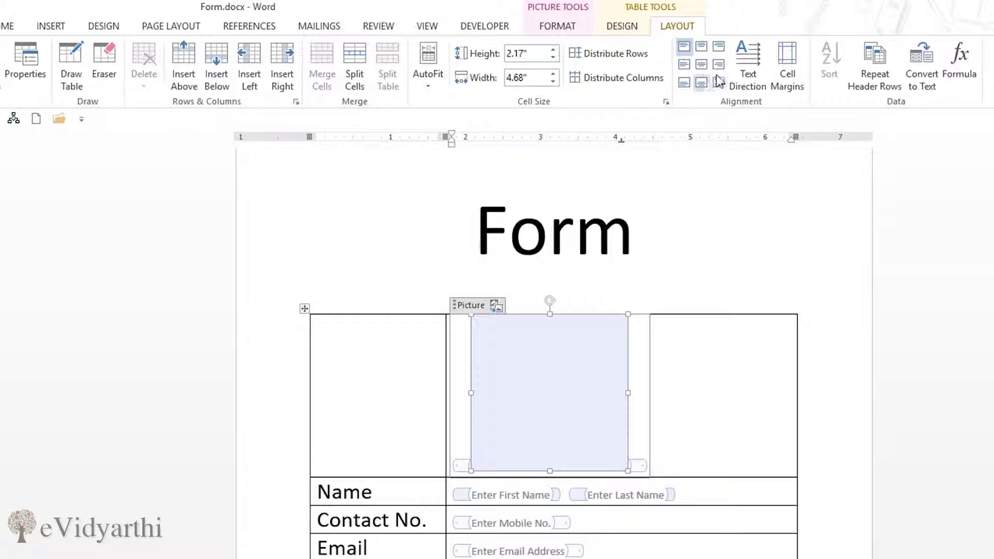
{"action": "left_click", "coordinate": [720, 48]}
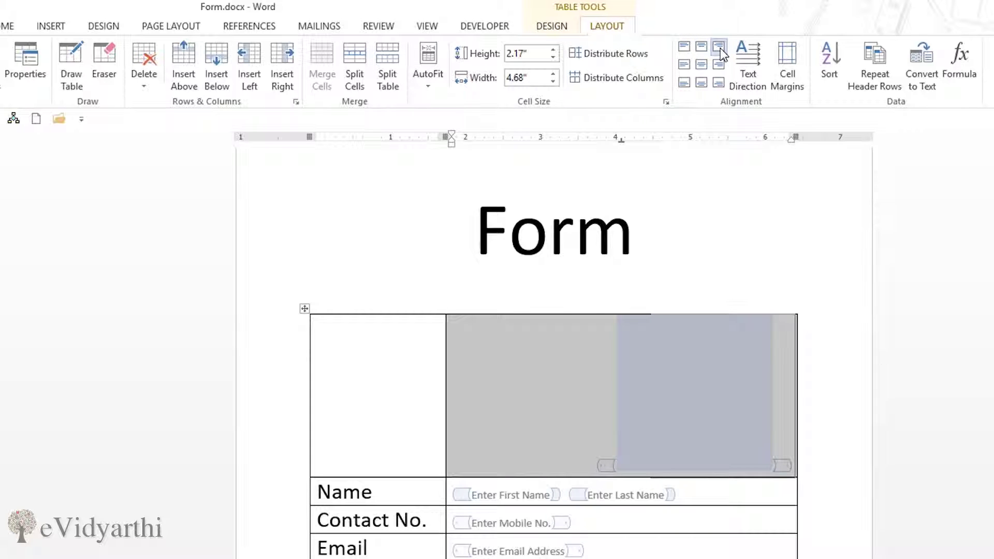
{"action": "left_click", "coordinate": [409, 401]}
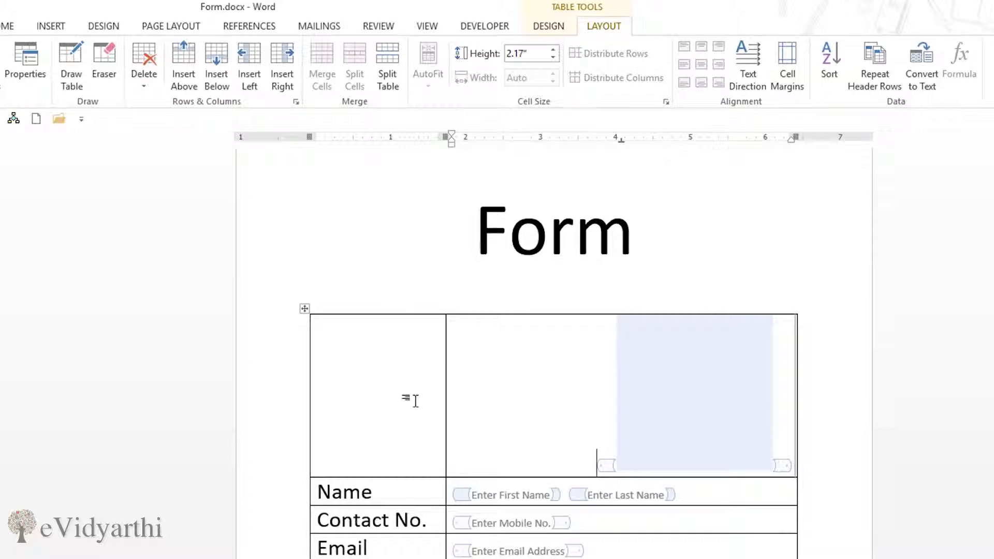
{"action": "left_click", "coordinate": [534, 412], "text": "shift"}
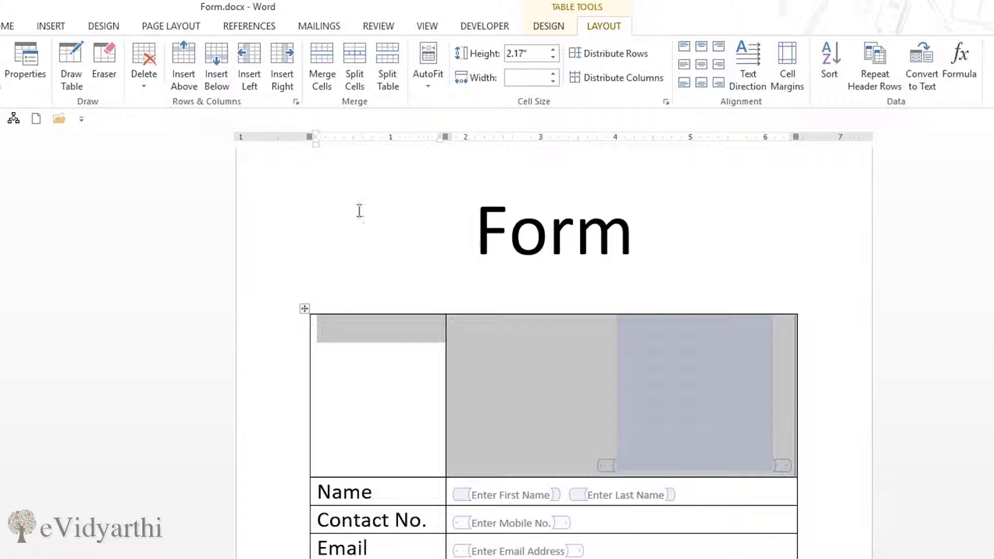
{"action": "left_click", "coordinate": [319, 68]}
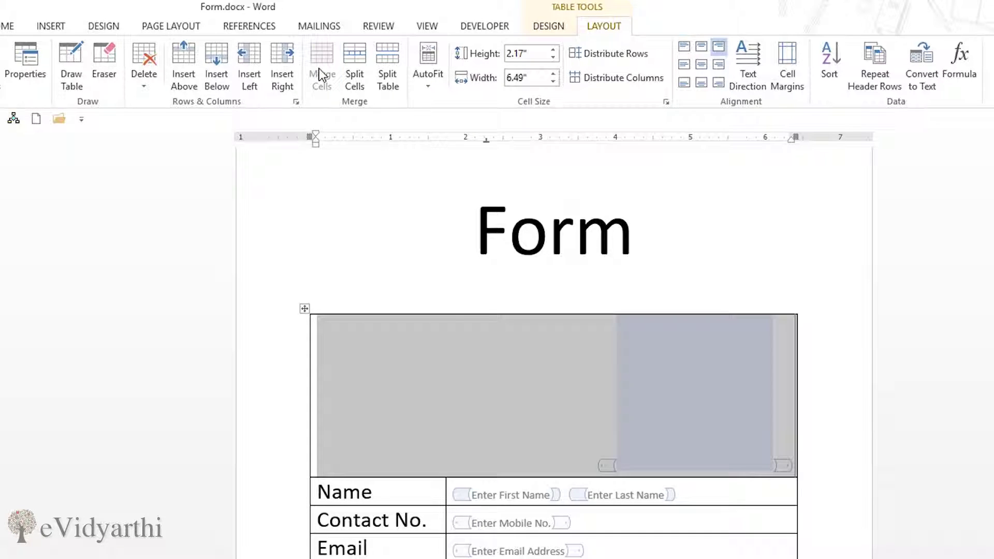
{"action": "scroll", "coordinate": [520, 391], "scroll_direction": "down", "scroll_amount": 2}
{"action": "left_click", "coordinate": [519, 386]}
Step: Replace the State dropdown with a plain text control whose placeholder reads 'Enter State'
{"action": "scroll", "coordinate": [657, 404], "scroll_direction": "down", "scroll_amount": 4}
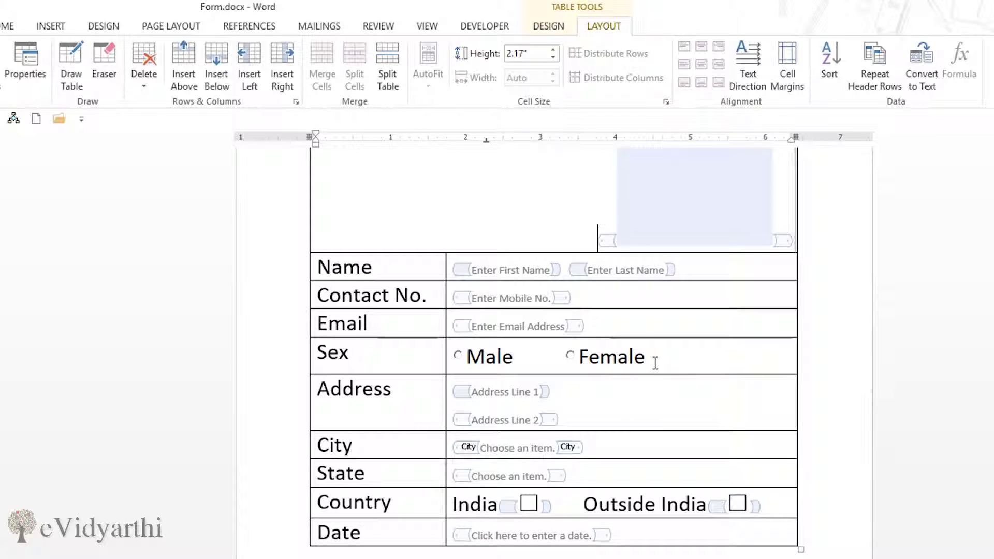
{"action": "left_click", "coordinate": [558, 476]}
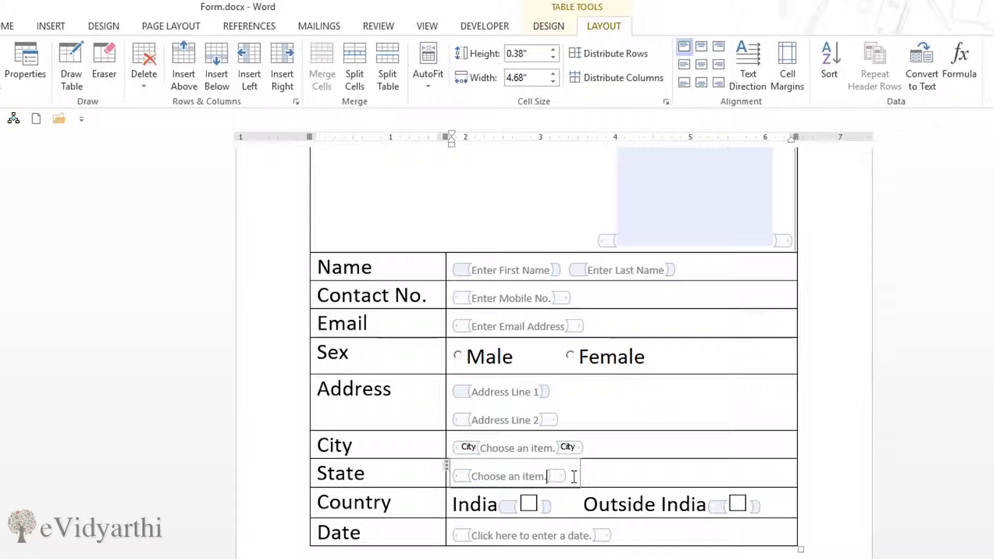
{"action": "left_click", "coordinate": [445, 467]}
{"action": "key", "text": "Delete"}
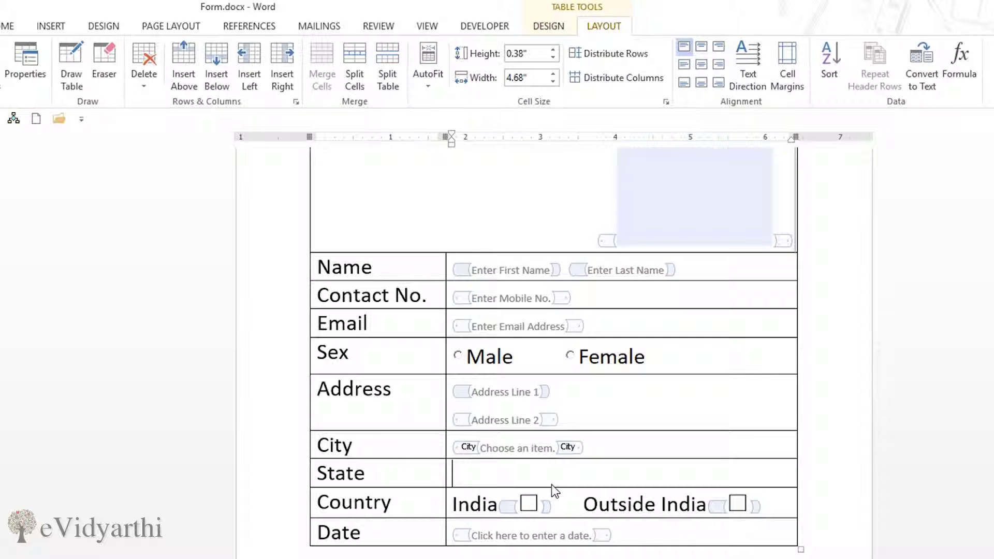
{"action": "left_click", "coordinate": [504, 27]}
{"action": "left_click", "coordinate": [183, 47]}
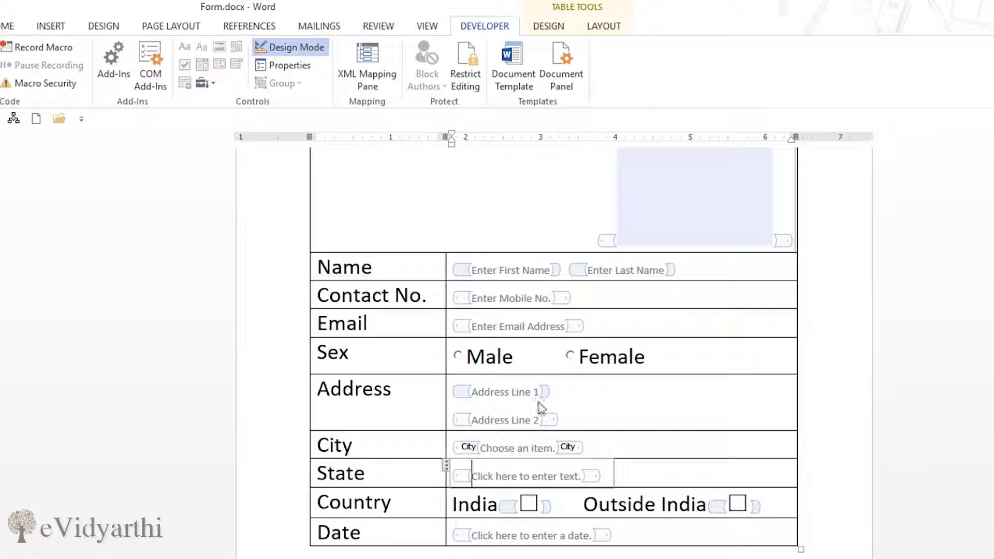
{"action": "left_click_drag", "start_coordinate": [475, 477], "coordinate": [582, 478]}
{"action": "type", "text": "E"}
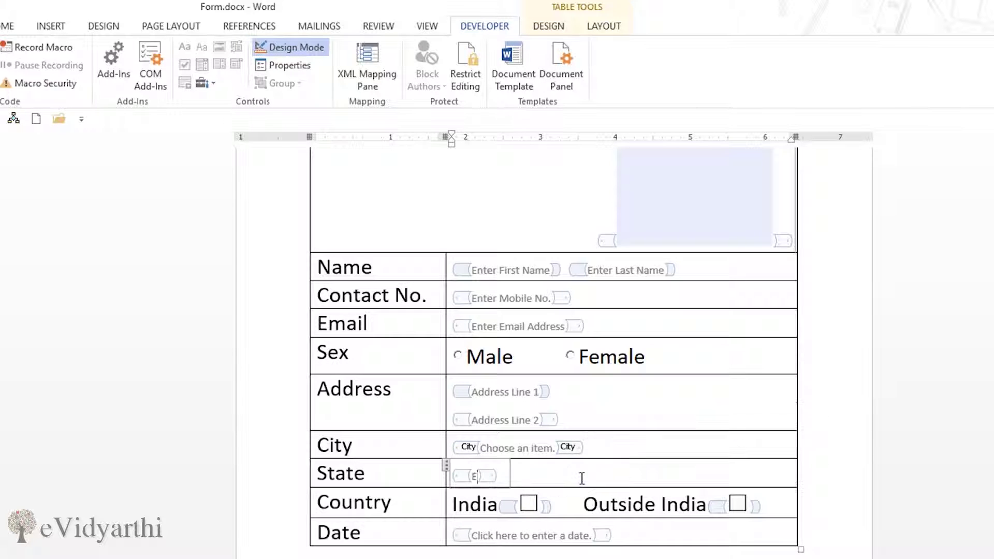
{"action": "type", "text": "nter State"}
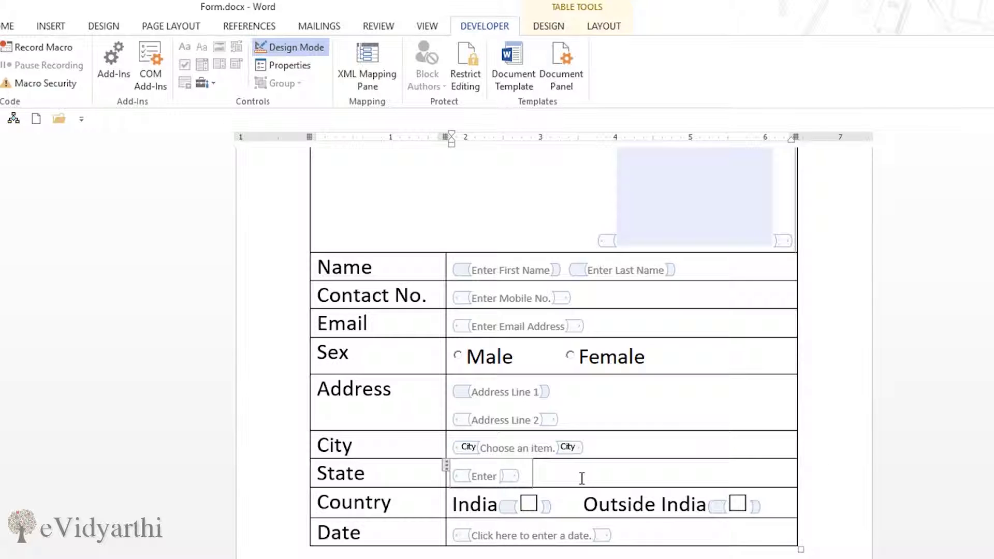
{"action": "key", "text": "ctrl+Home"}
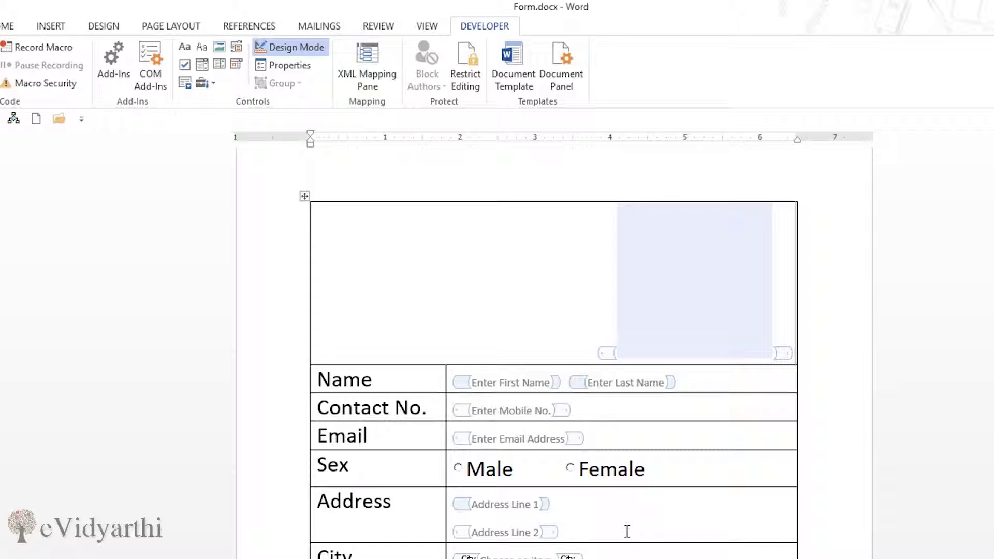
Step: Select the entire form table and group it with Developer > Group
{"action": "left_click", "coordinate": [305, 198]}
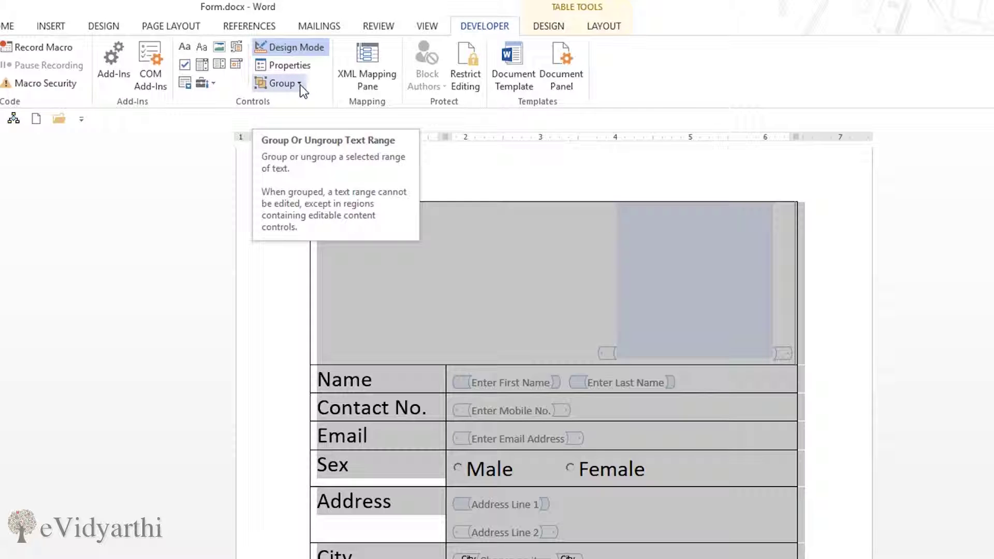
{"action": "left_click", "coordinate": [269, 86]}
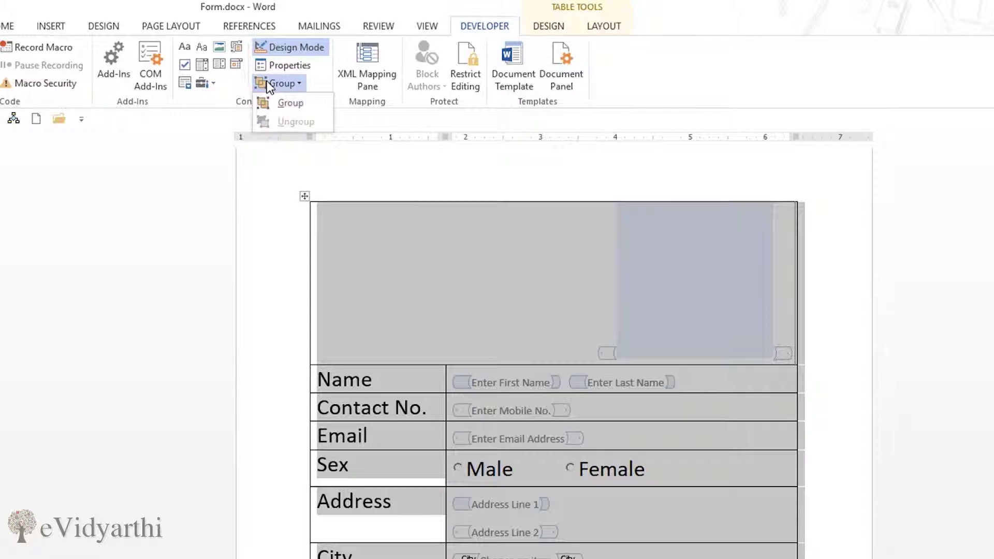
{"action": "left_click", "coordinate": [290, 104]}
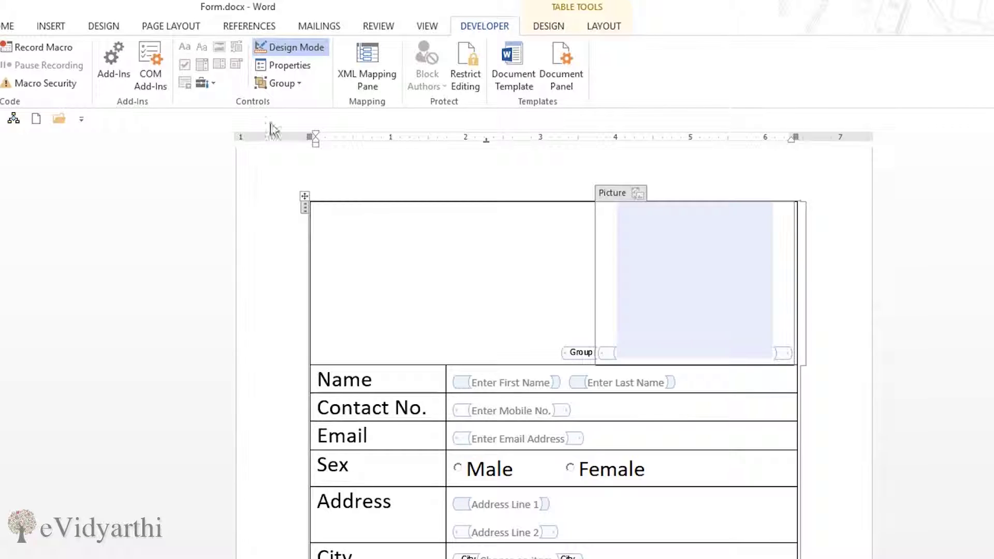
Step: Leave design mode and save Form.docx as a macro-free document
{"action": "left_click", "coordinate": [281, 51]}
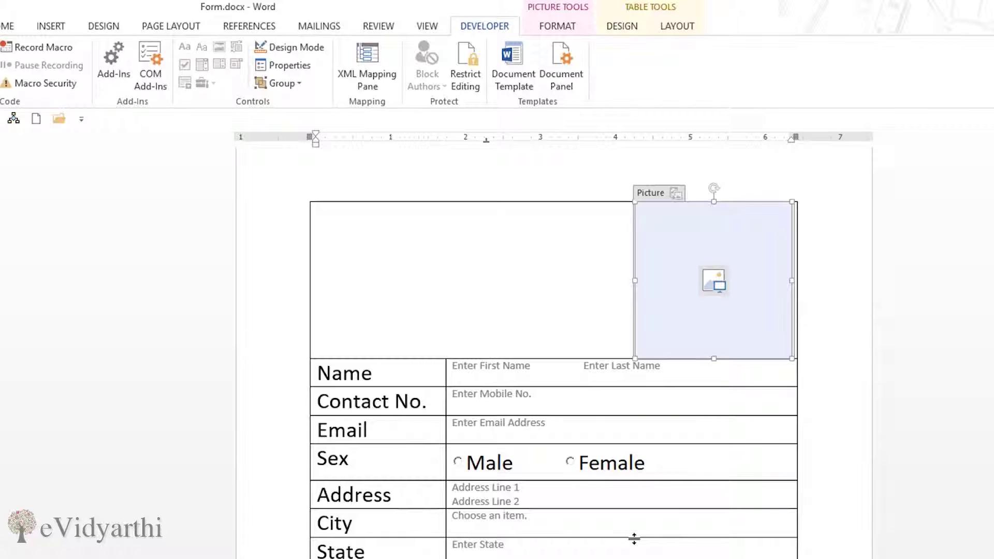
{"action": "key", "text": "ctrl+s"}
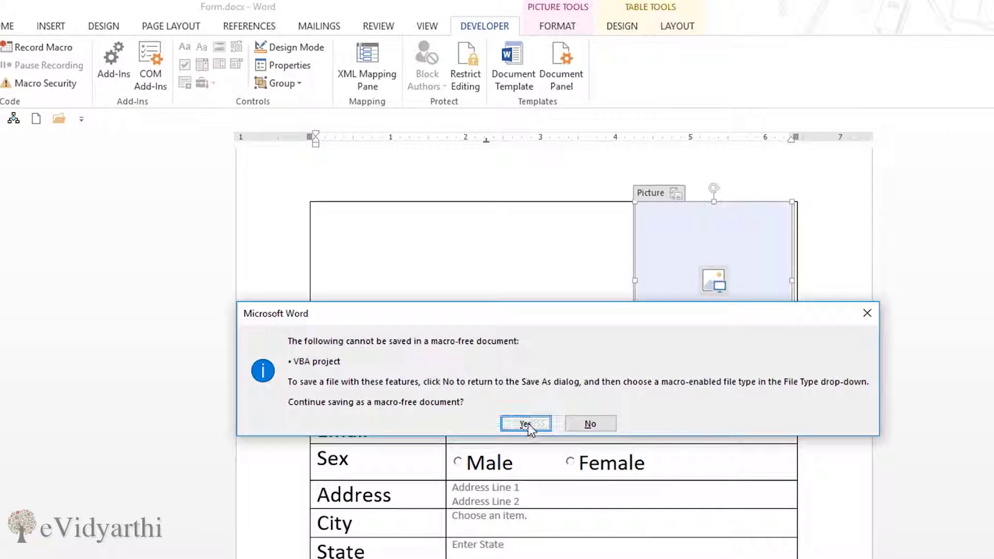
{"action": "left_click", "coordinate": [527, 422]}
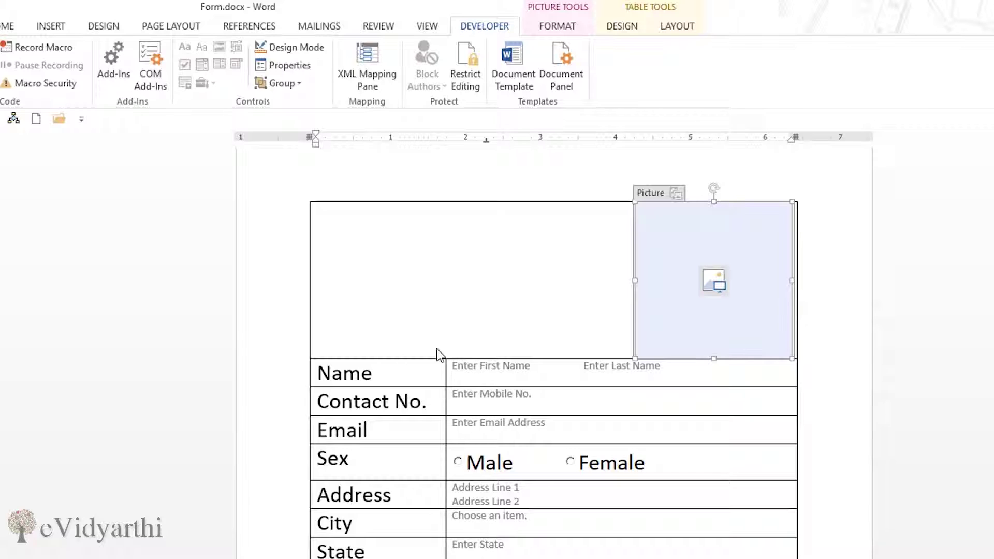
{"action": "left_click", "coordinate": [884, 375]}
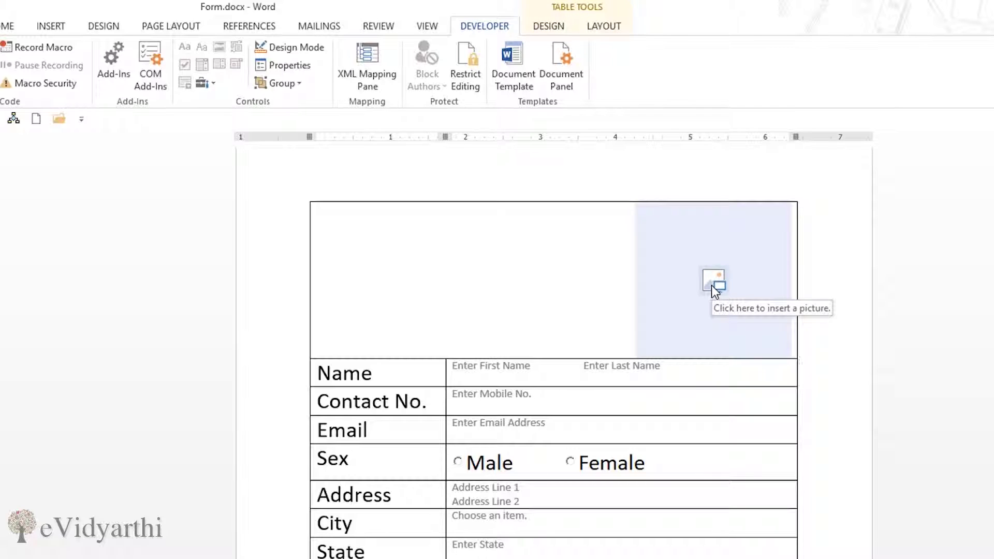
{"action": "left_click", "coordinate": [712, 286]}
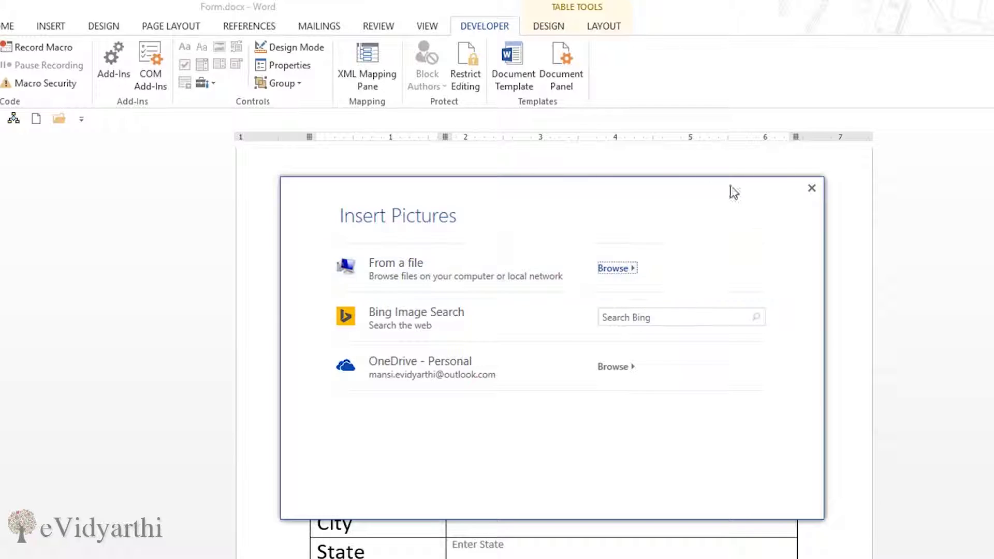
{"action": "left_click", "coordinate": [811, 191]}
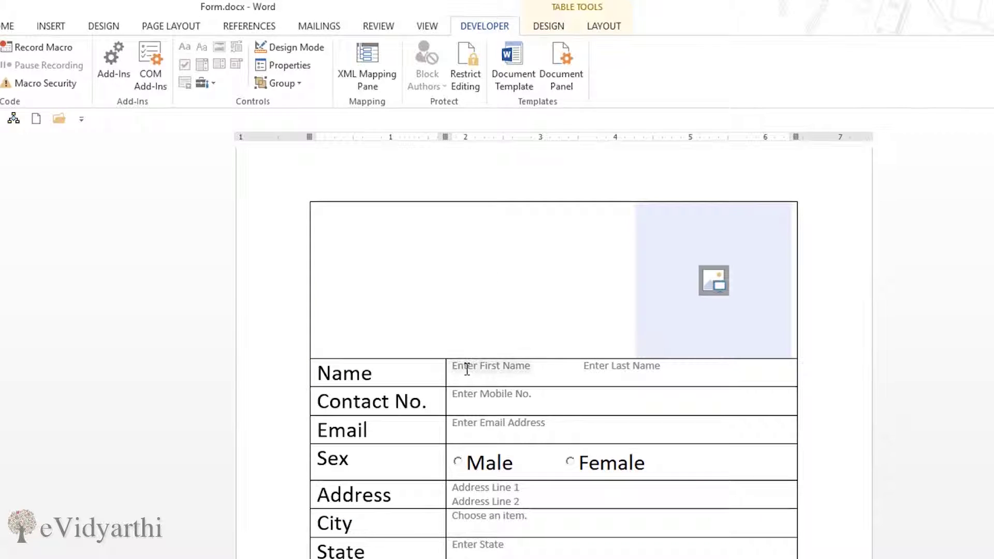
{"action": "left_click", "coordinate": [467, 369]}
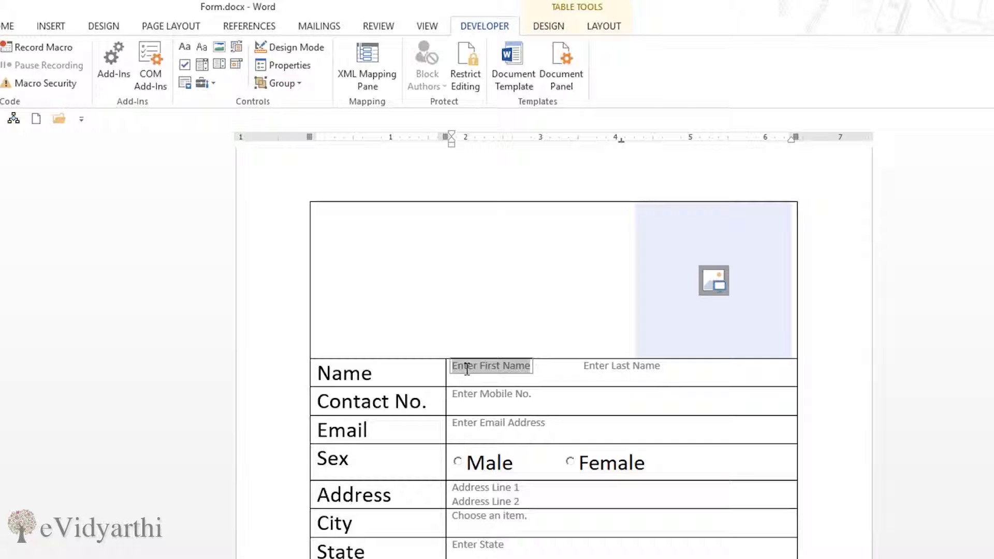
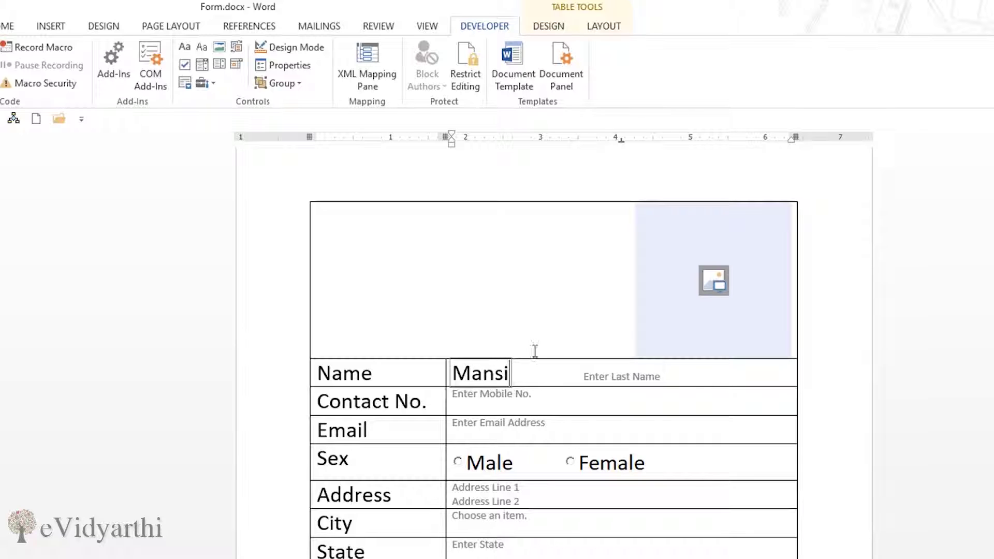
Step: Enter a test first name, last name, mobile number and e-mail address
{"action": "left_click", "coordinate": [627, 375]}
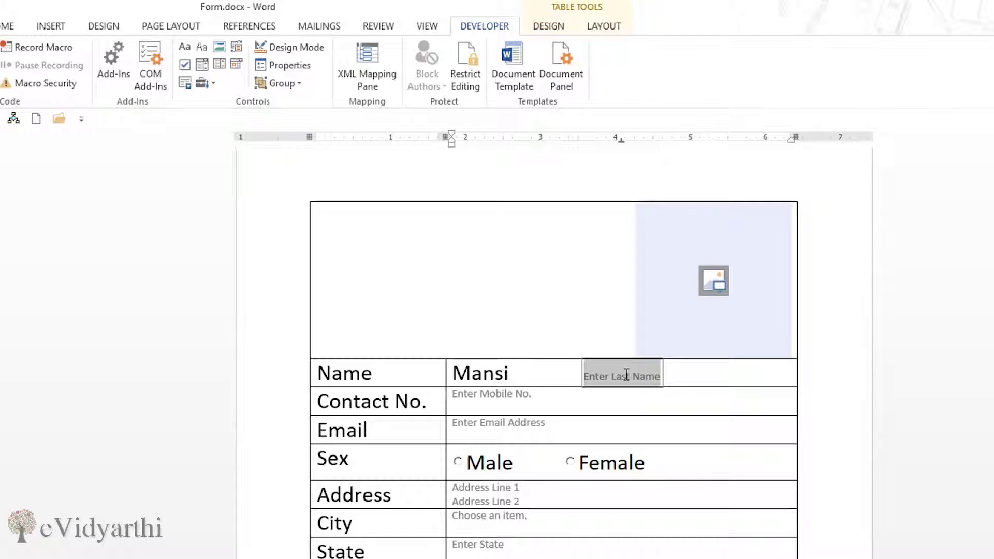
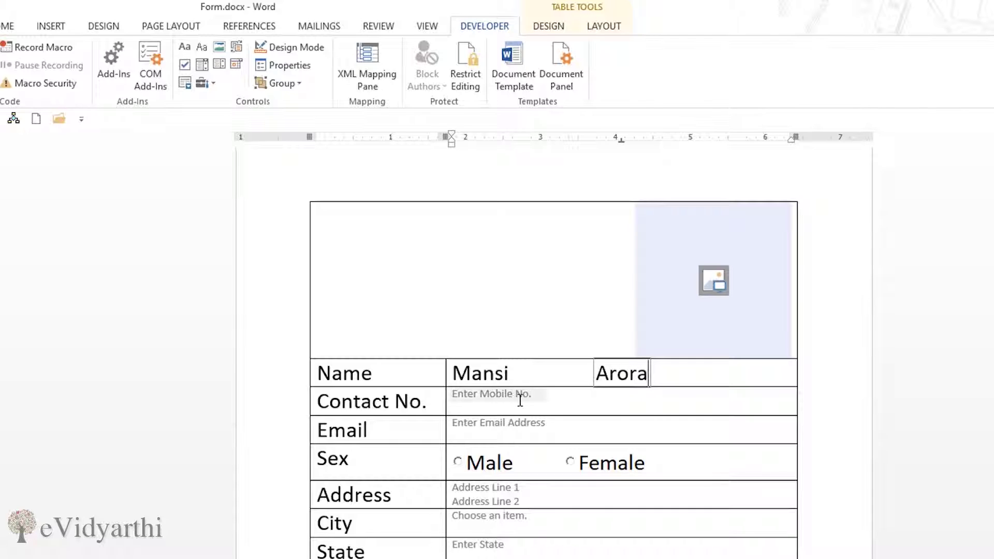
{"action": "left_click", "coordinate": [520, 400]}
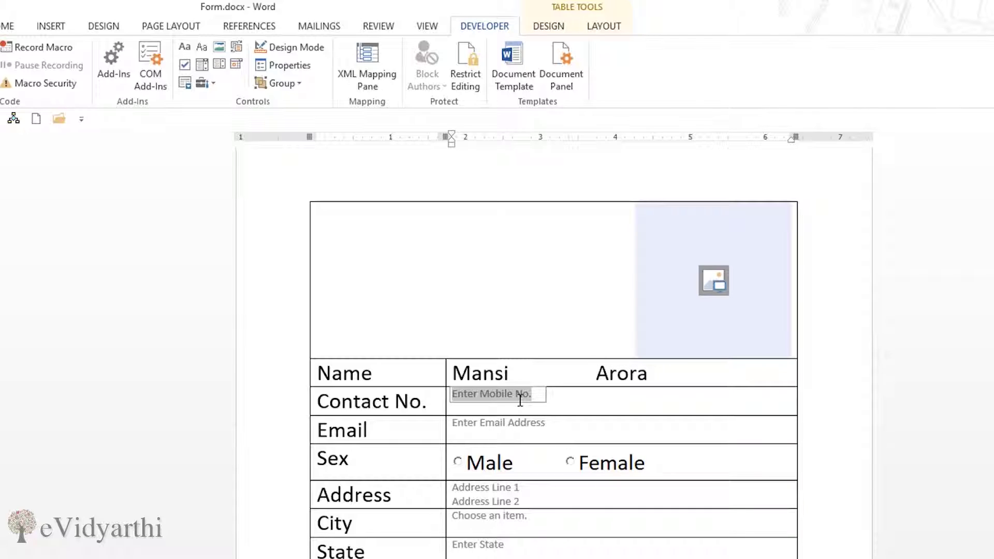
{"action": "type", "text": "9876543210"}
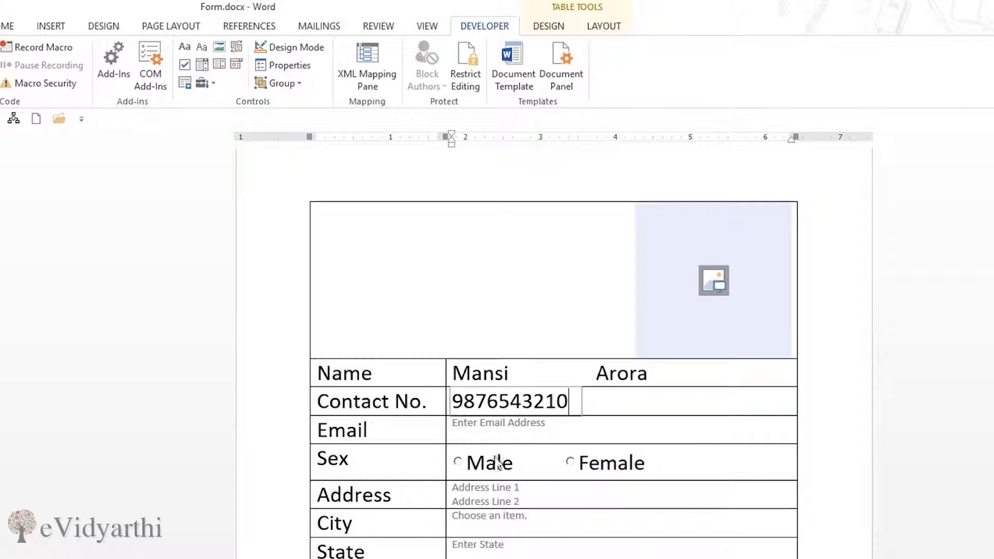
{"action": "left_click", "coordinate": [506, 423]}
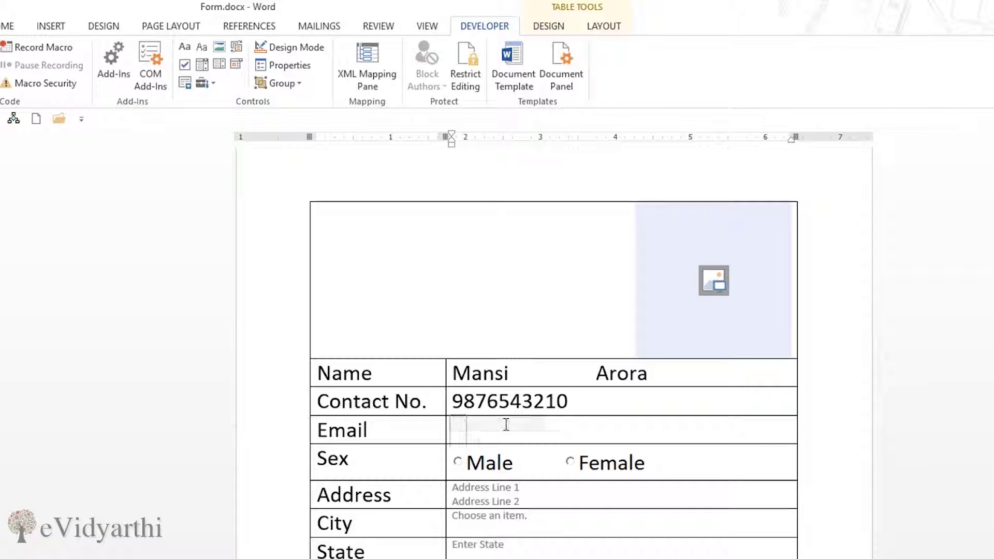
Step: Try the Sex option buttons, leaving Female selected
{"action": "left_click", "coordinate": [481, 462]}
{"action": "left_click", "coordinate": [577, 462]}
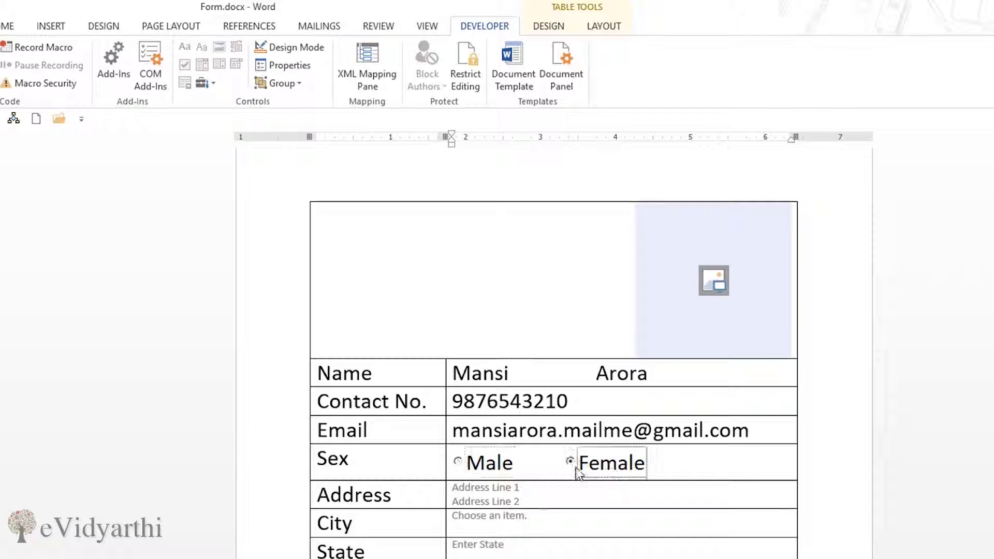
{"action": "left_click", "coordinate": [475, 473]}
{"action": "left_click", "coordinate": [628, 471]}
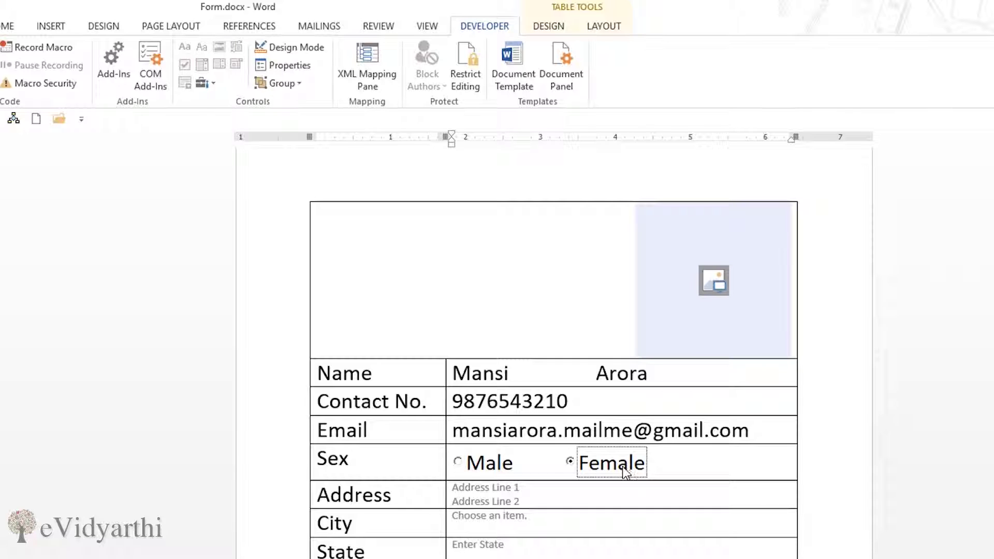
{"action": "left_click", "coordinate": [470, 474]}
{"action": "left_click", "coordinate": [470, 474]}
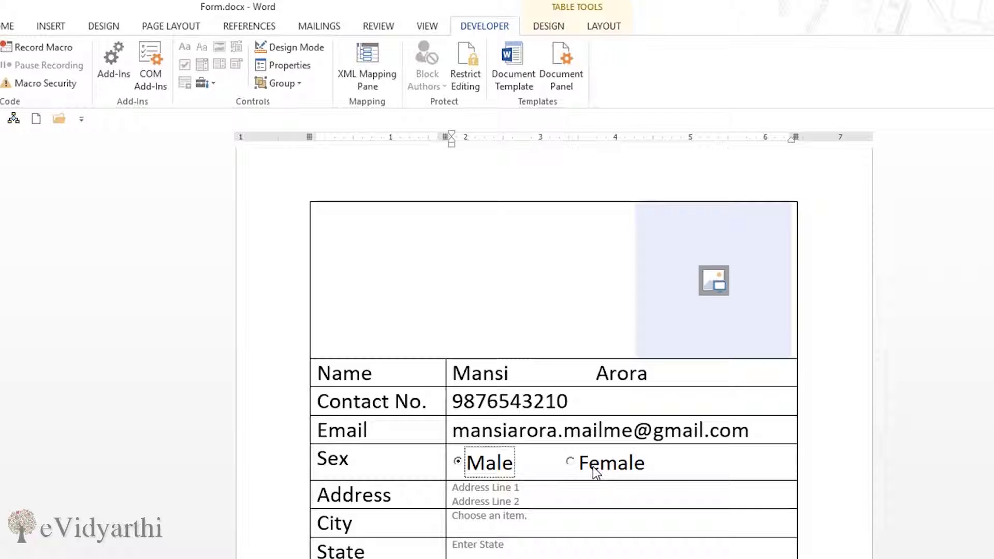
{"action": "left_click", "coordinate": [592, 467]}
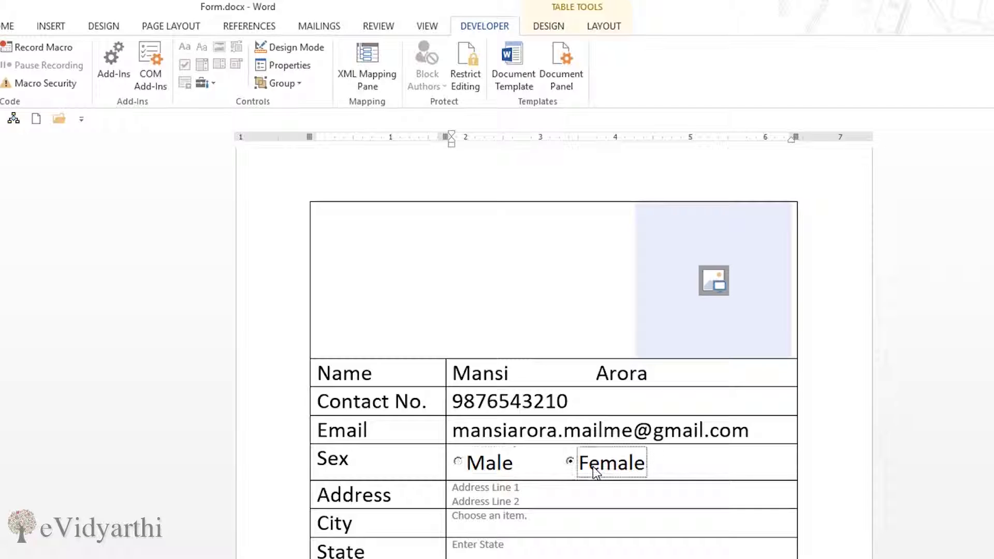
{"action": "left_click", "coordinate": [491, 461]}
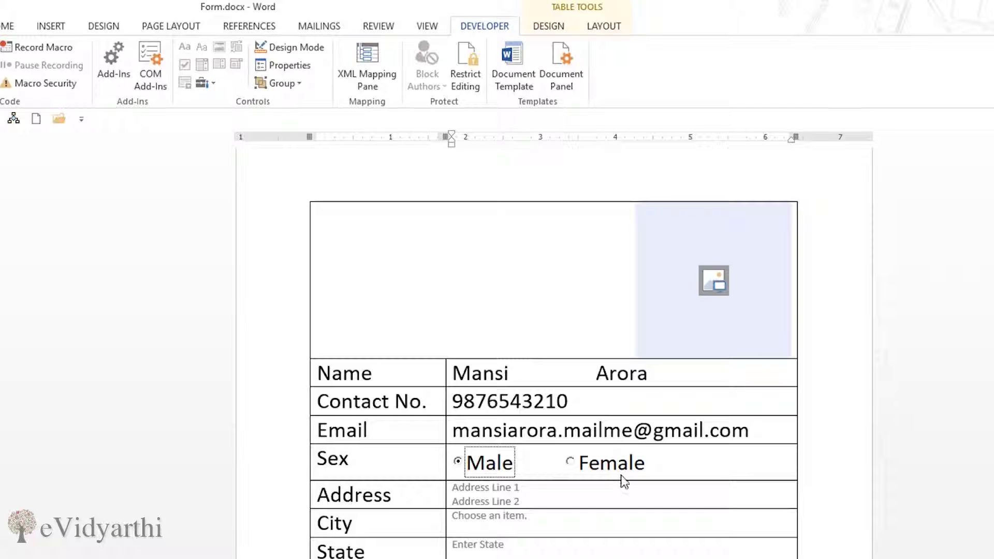
{"action": "left_click", "coordinate": [607, 466]}
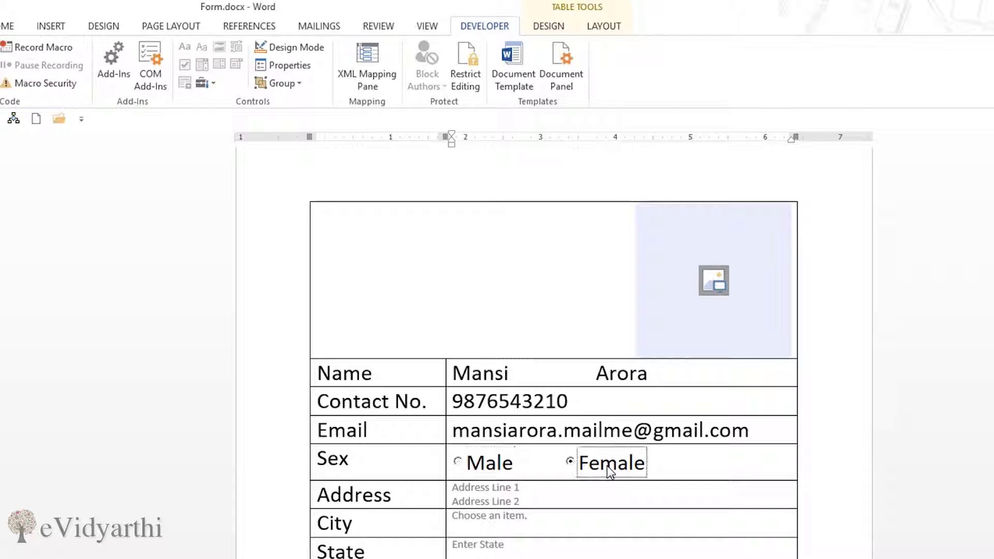
Step: Type test text into both address lines
{"action": "left_click", "coordinate": [503, 488]}
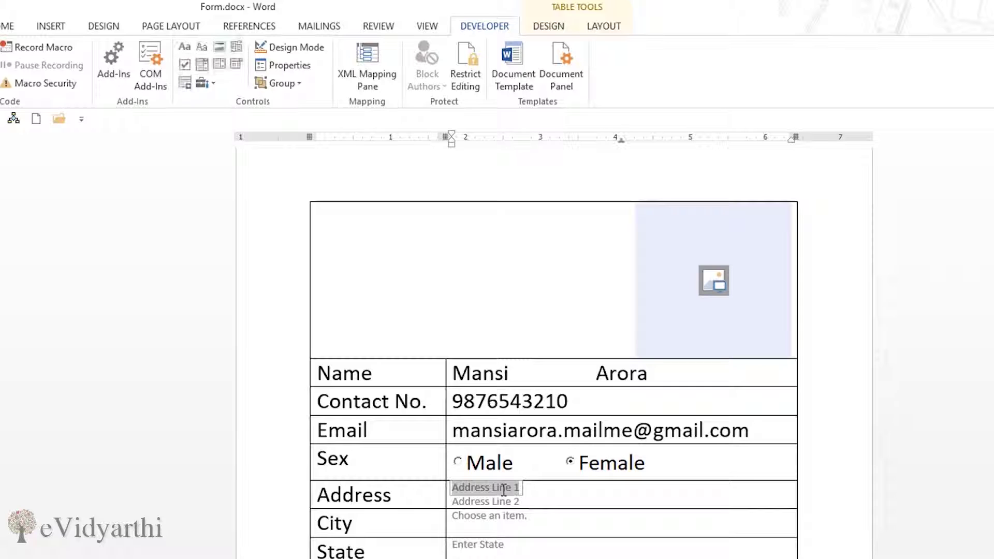
{"action": "type", "text": "gsjfhjhfrgrjg"}
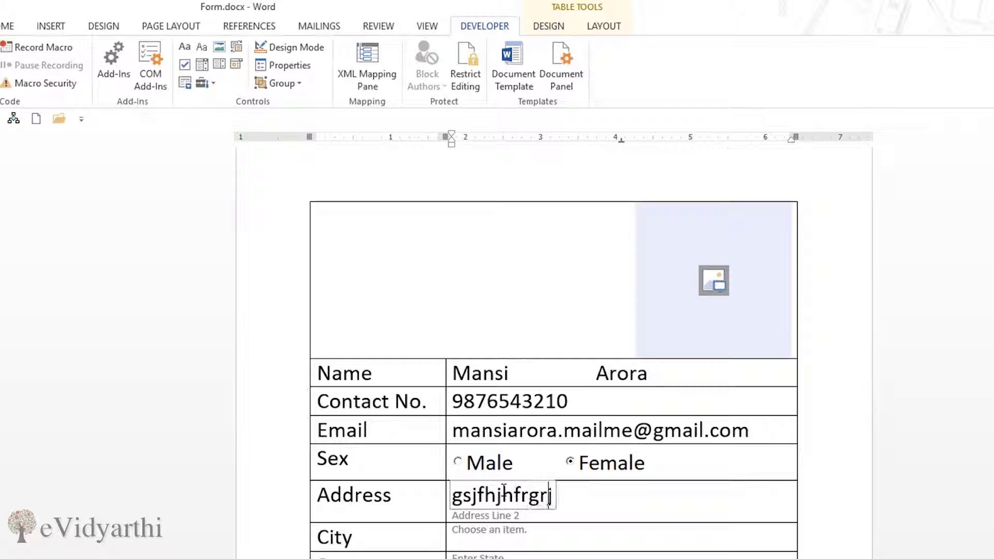
{"action": "left_click", "coordinate": [471, 515]}
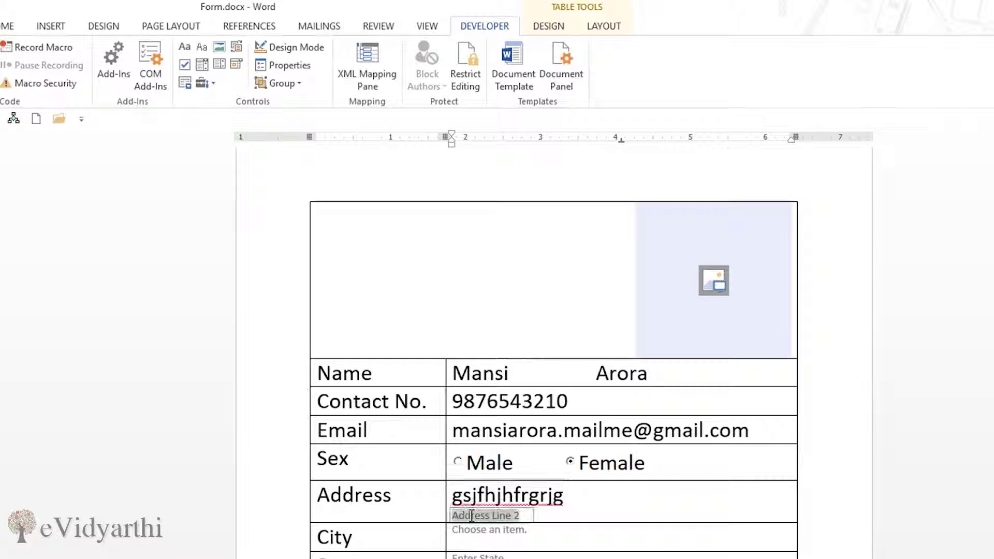
{"action": "type", "text": "gfhrgrg"}
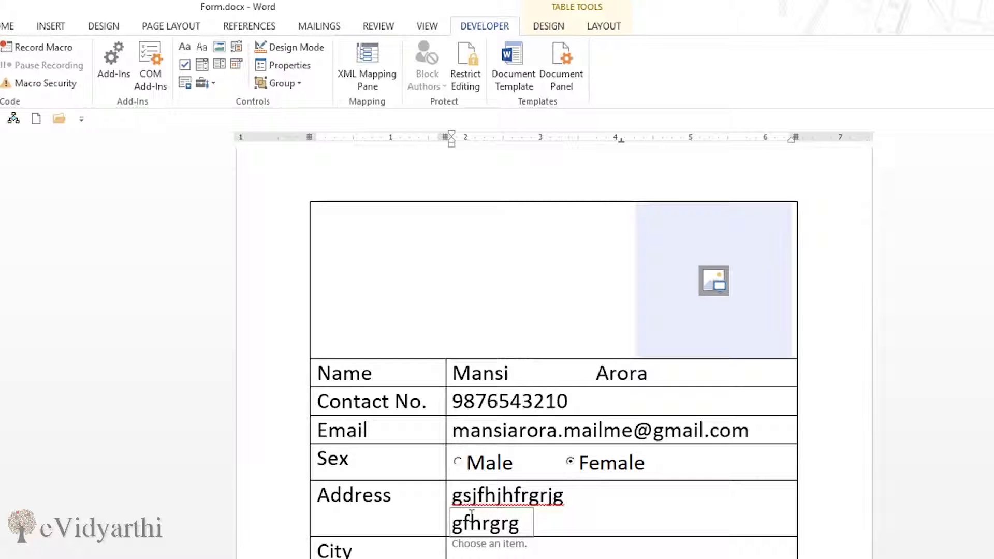
{"action": "left_click", "coordinate": [509, 543]}
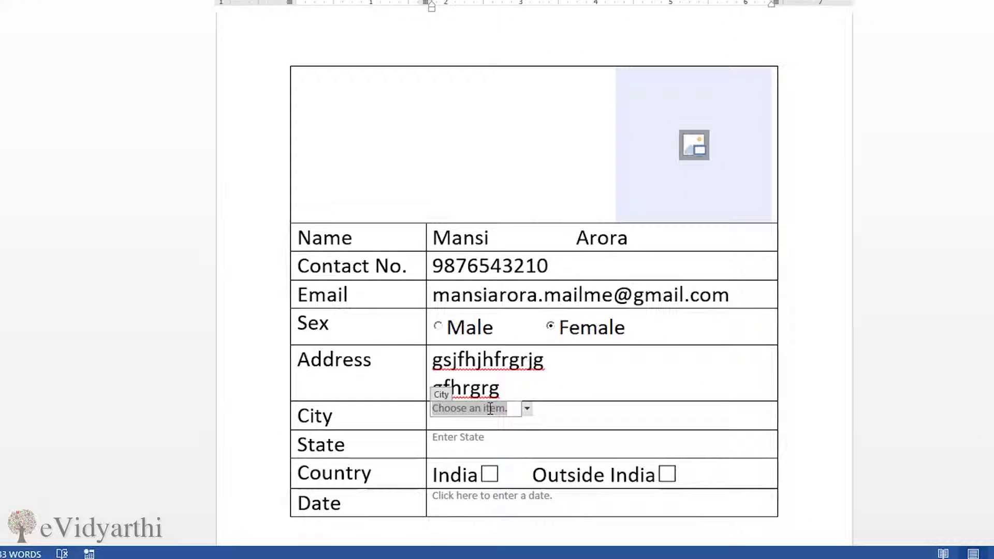
Step: Choose Chennai as the City, enter Tamil Nadu as the State, and tick India
{"action": "left_click", "coordinate": [527, 409]}
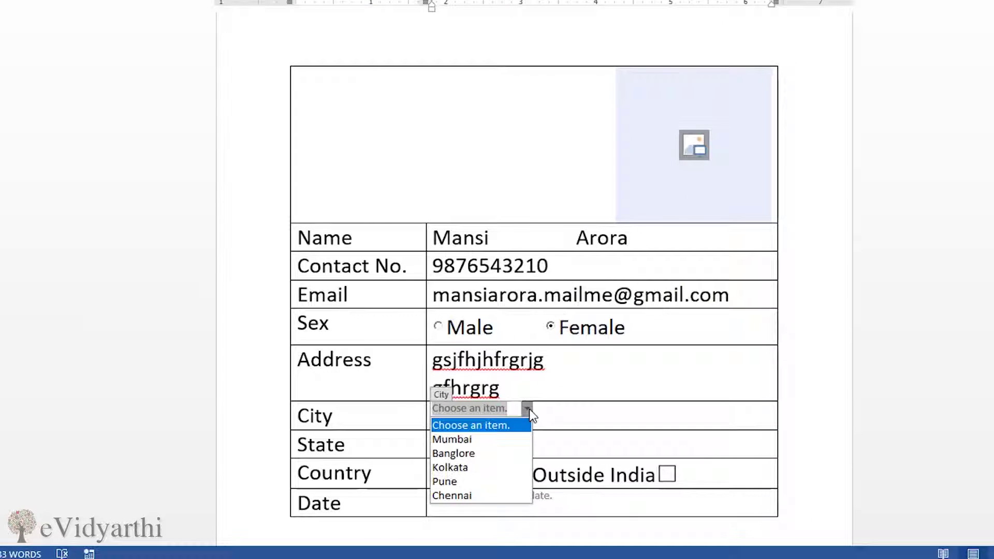
{"action": "left_click", "coordinate": [507, 441]}
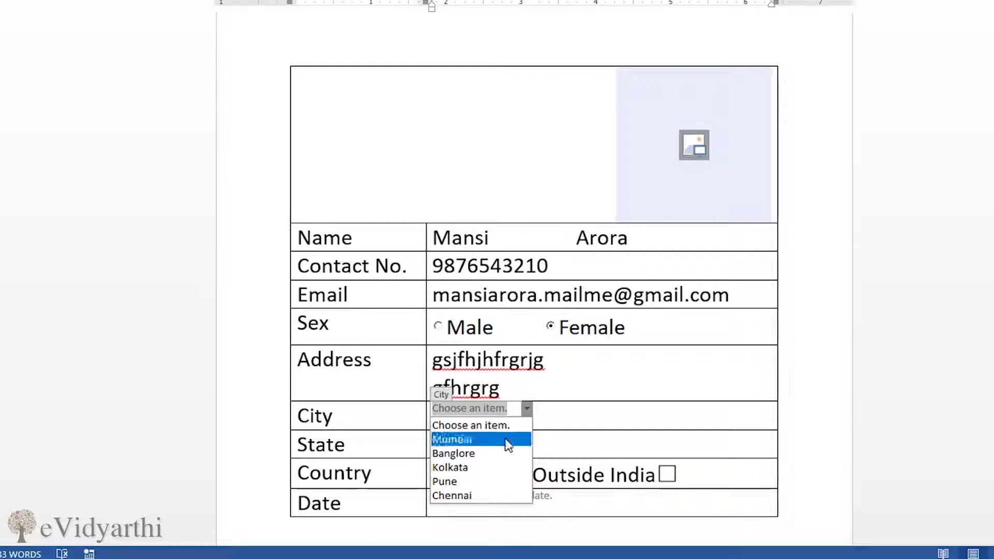
{"action": "left_click", "coordinate": [481, 494]}
{"action": "left_click", "coordinate": [477, 440]}
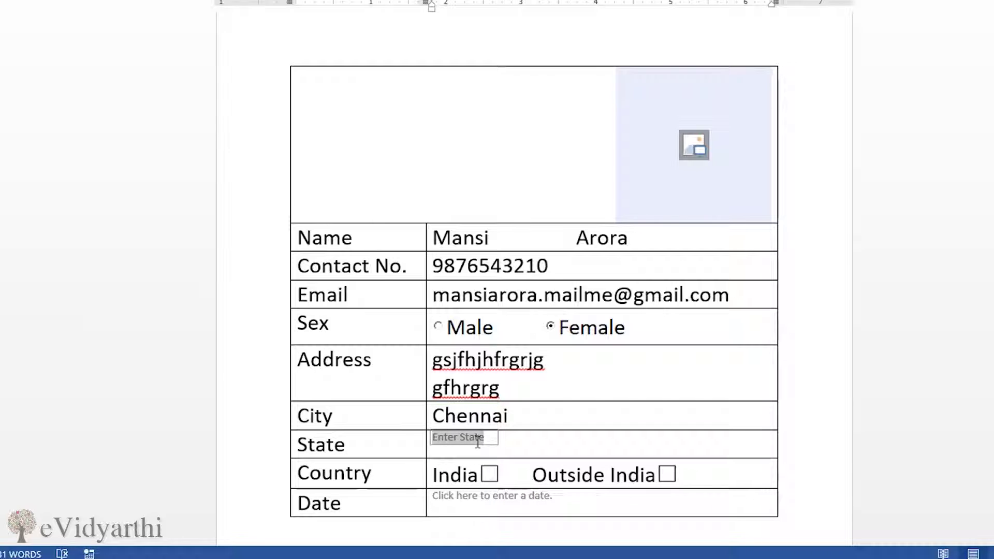
{"action": "type", "text": "Tamil Nadu"}
{"action": "scroll", "coordinate": [440, 422], "scroll_direction": "down", "scroll_amount": 1}
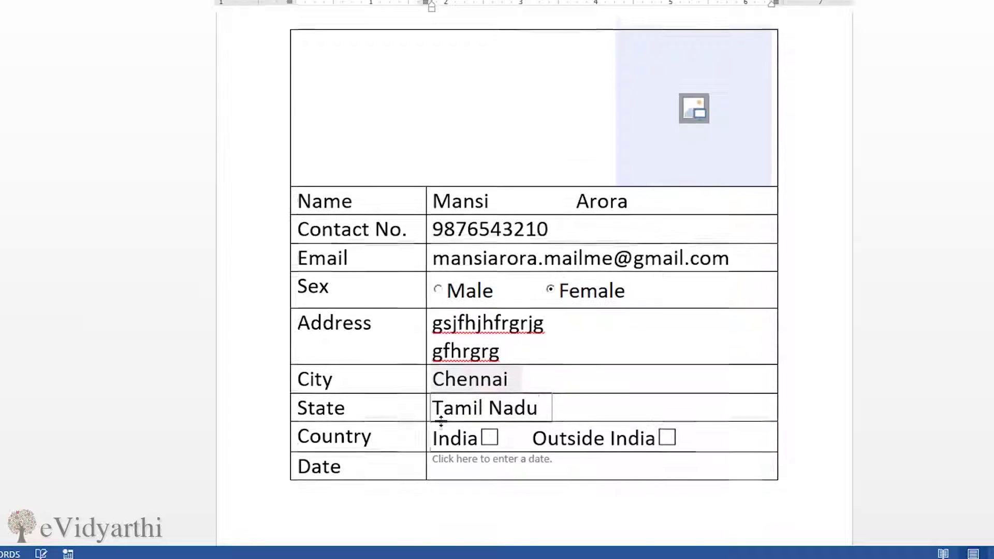
{"action": "scroll", "coordinate": [441, 422], "scroll_direction": "down", "scroll_amount": 2}
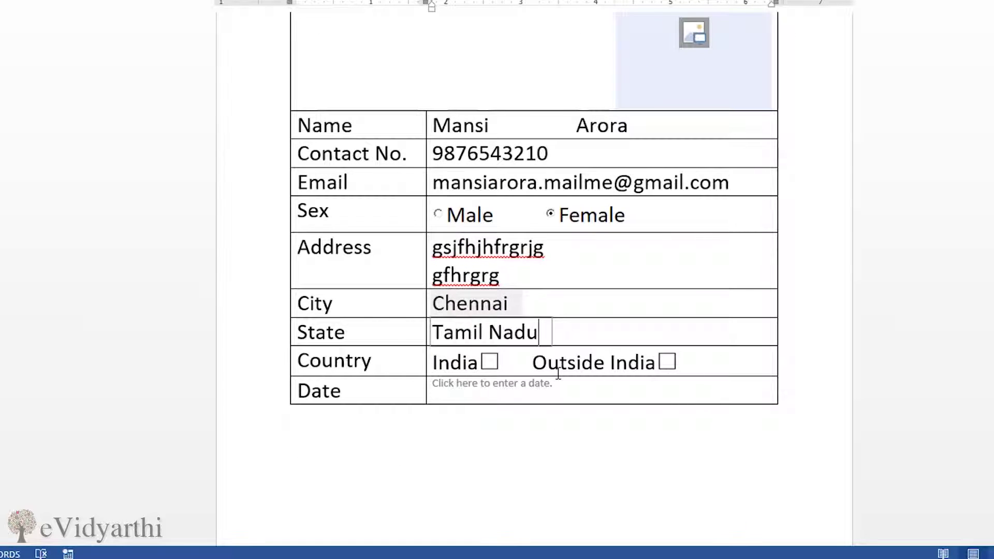
{"action": "left_click", "coordinate": [491, 362]}
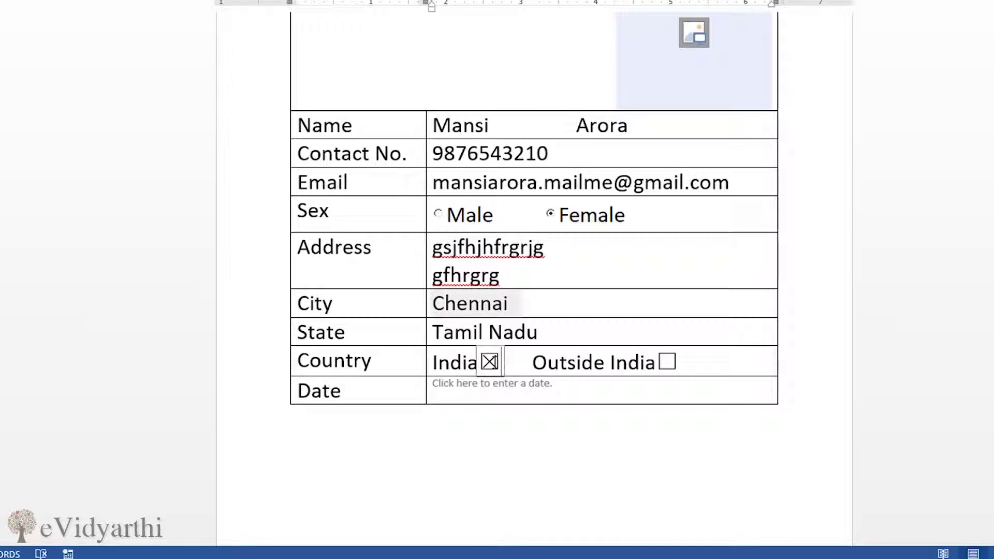
Step: Set the Date field to 24 August, 2016 using the calendar picker
{"action": "left_click", "coordinate": [489, 384]}
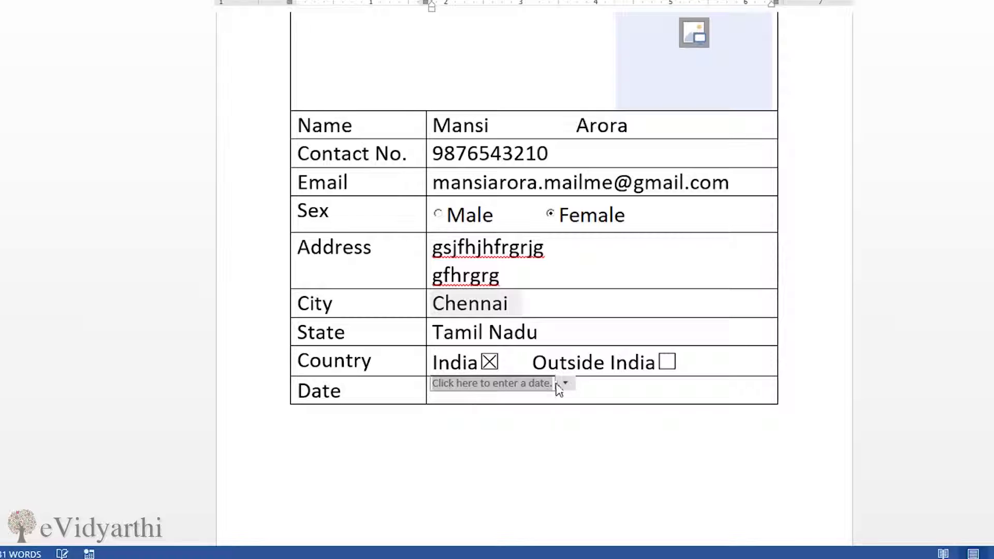
{"action": "left_click", "coordinate": [565, 384]}
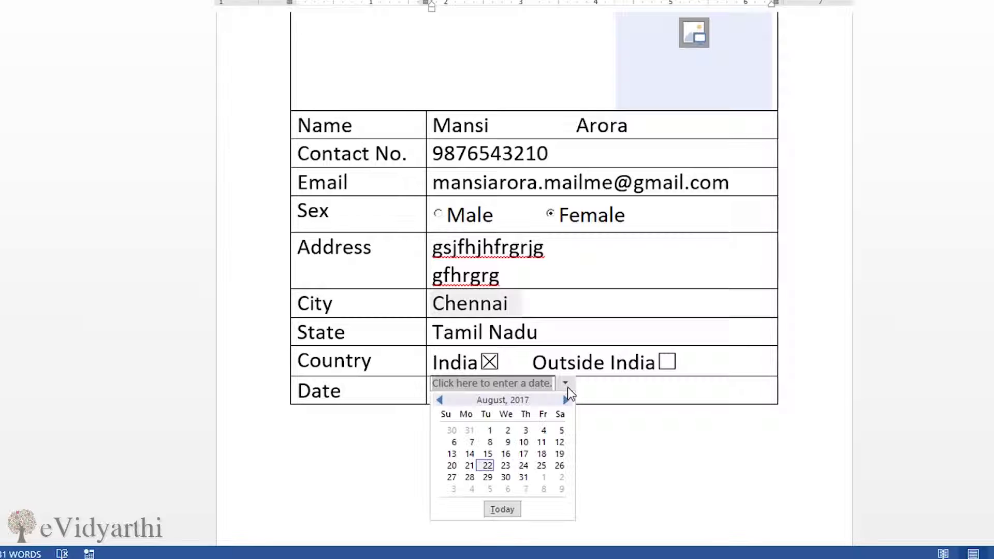
{"action": "left_click", "coordinate": [440, 401]}
{"action": "left_click", "coordinate": [439, 401]}
{"action": "left_click", "coordinate": [440, 401]}
{"action": "left_click", "coordinate": [439, 401]}
{"action": "left_click", "coordinate": [440, 400]}
{"action": "left_click", "coordinate": [439, 400]}
{"action": "left_click", "coordinate": [440, 401]}
{"action": "left_click", "coordinate": [440, 400]}
{"action": "left_click", "coordinate": [439, 401]}
{"action": "left_click", "coordinate": [440, 400]}
{"action": "left_click", "coordinate": [440, 400]}
{"action": "left_click", "coordinate": [440, 401]}
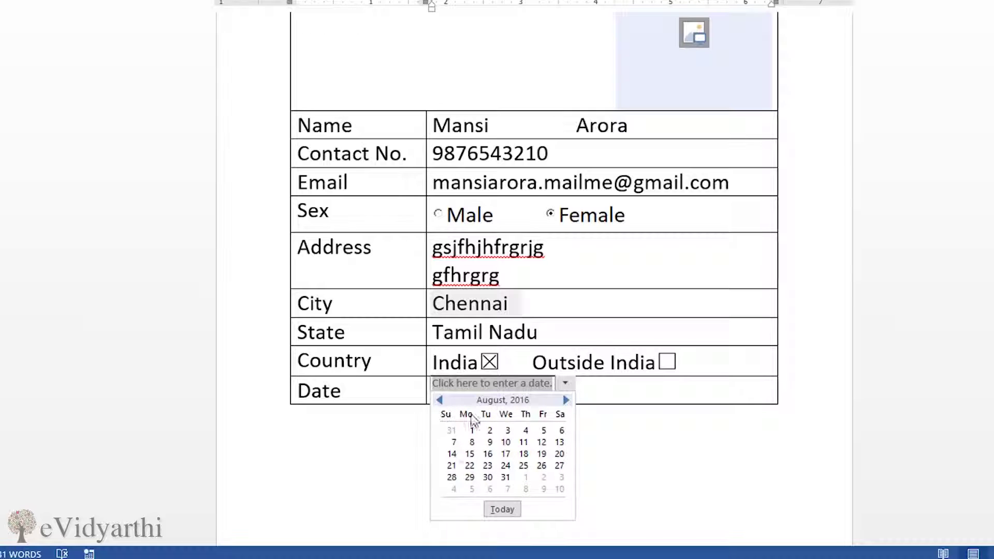
{"action": "left_click", "coordinate": [505, 467]}
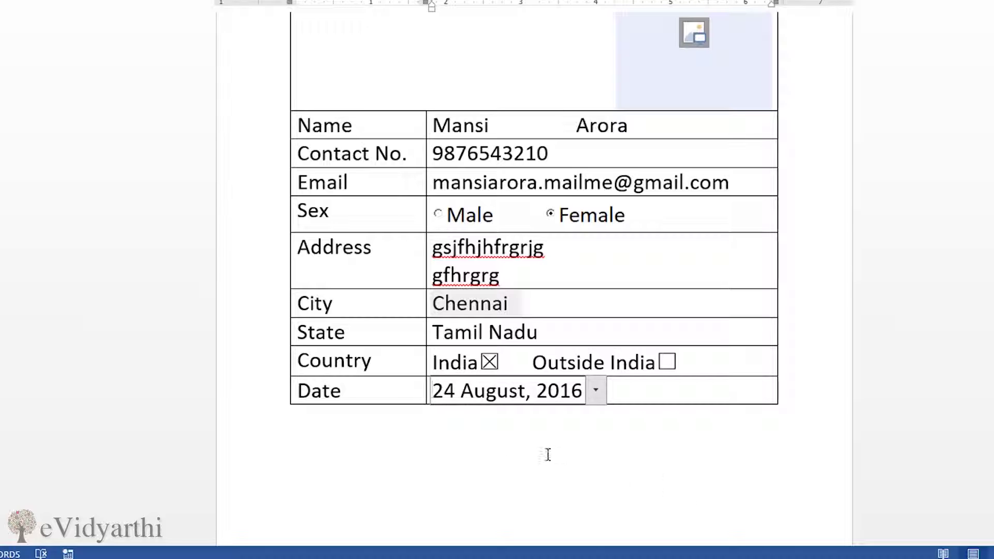
{"action": "scroll", "coordinate": [546, 455], "scroll_direction": "up", "scroll_amount": 3}
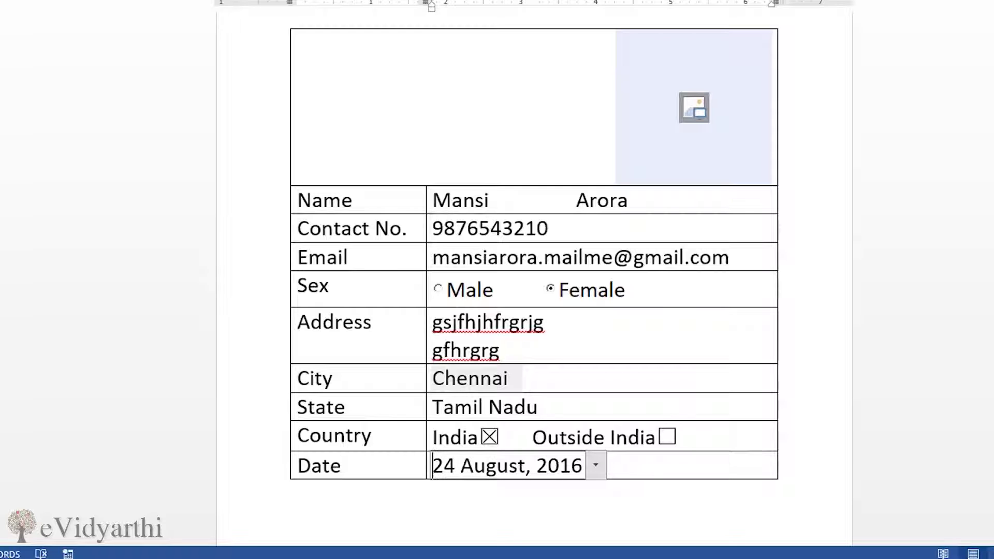
Step: Search online templates for 'forms' and scroll to results like Applicant's interview notes
{"action": "key", "text": "alt+f"}
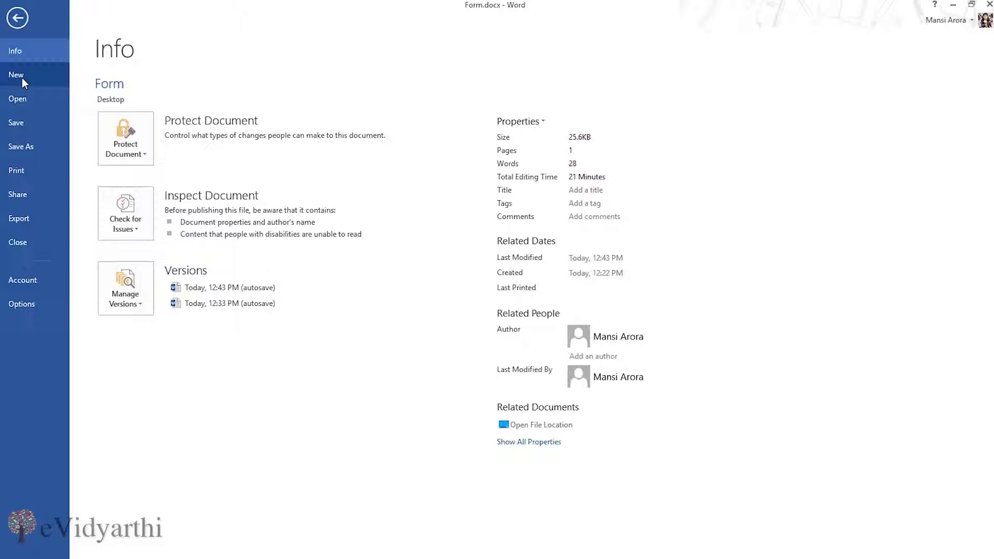
{"action": "left_click", "coordinate": [22, 78]}
{"action": "left_click", "coordinate": [173, 98]}
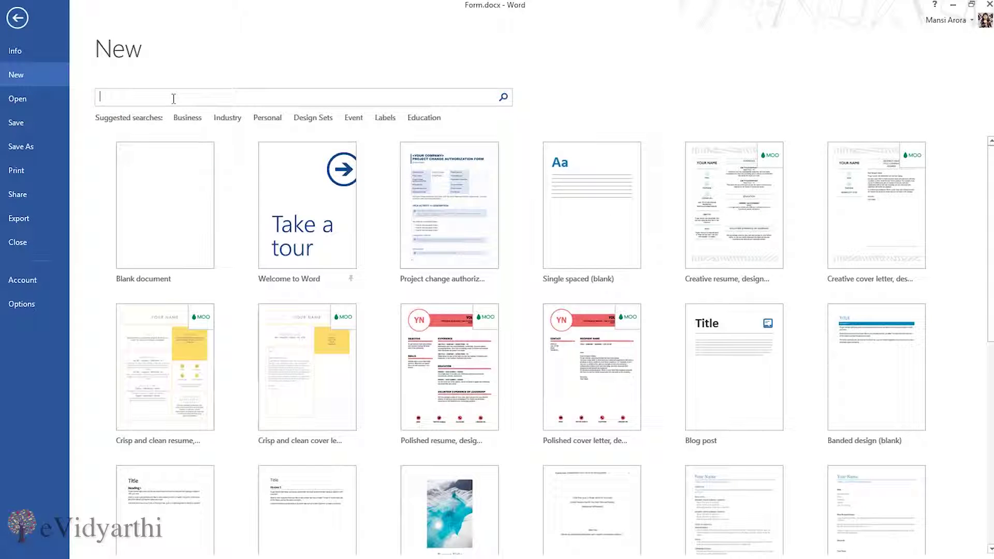
{"action": "type", "text": "forms"}
{"action": "key", "text": "Return"}
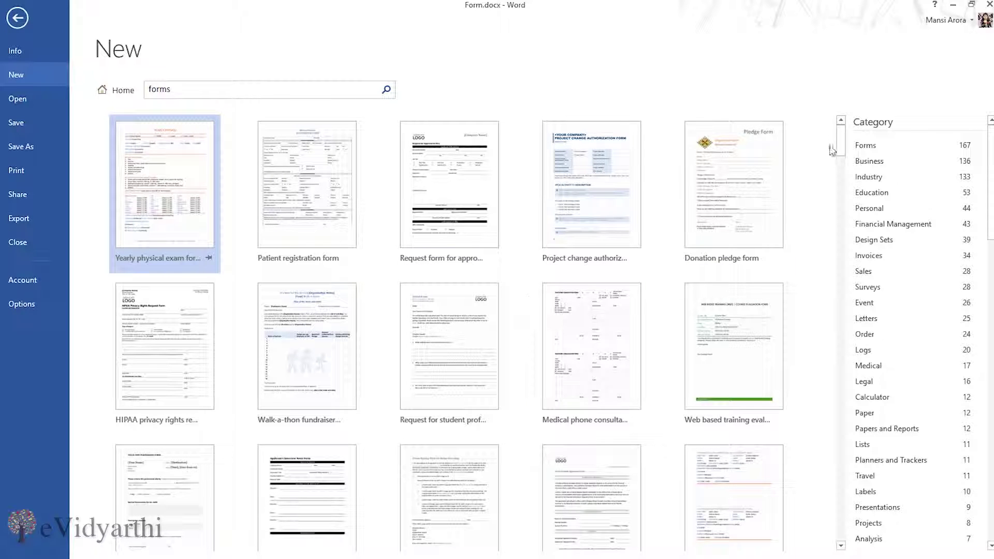
{"action": "left_click_drag", "start_coordinate": [841, 146], "coordinate": [839, 195]}
{"action": "scroll", "coordinate": [388, 310], "scroll_direction": "up", "scroll_amount": 1}
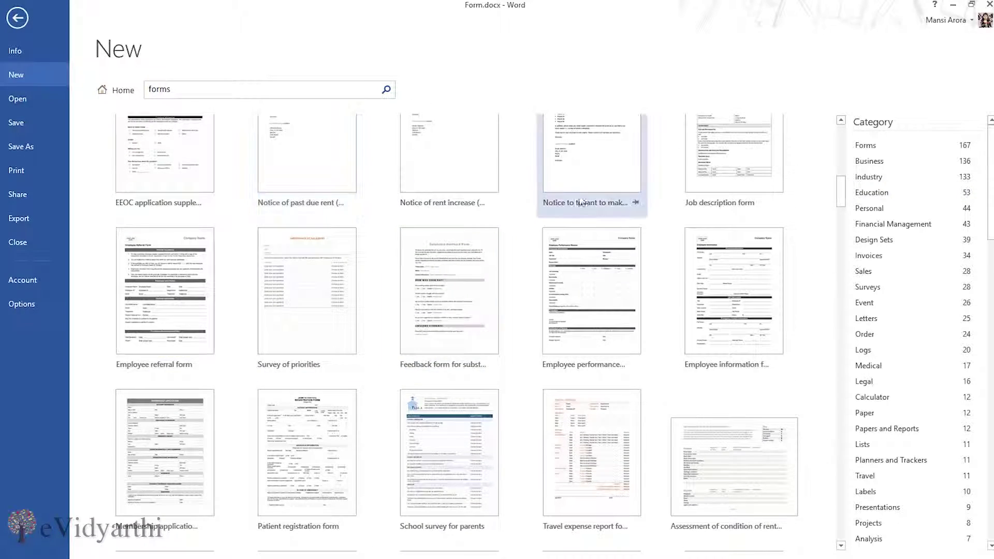
{"action": "scroll", "coordinate": [380, 330], "scroll_direction": "up", "scroll_amount": 1}
{"action": "scroll", "coordinate": [380, 333], "scroll_direction": "up", "scroll_amount": 1}
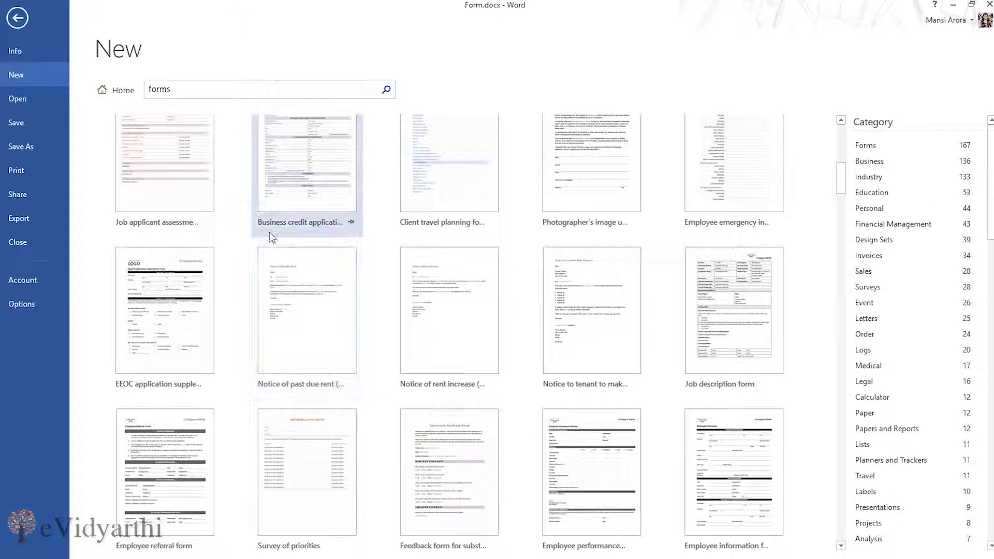
{"action": "scroll", "coordinate": [321, 233], "scroll_direction": "up", "scroll_amount": 1}
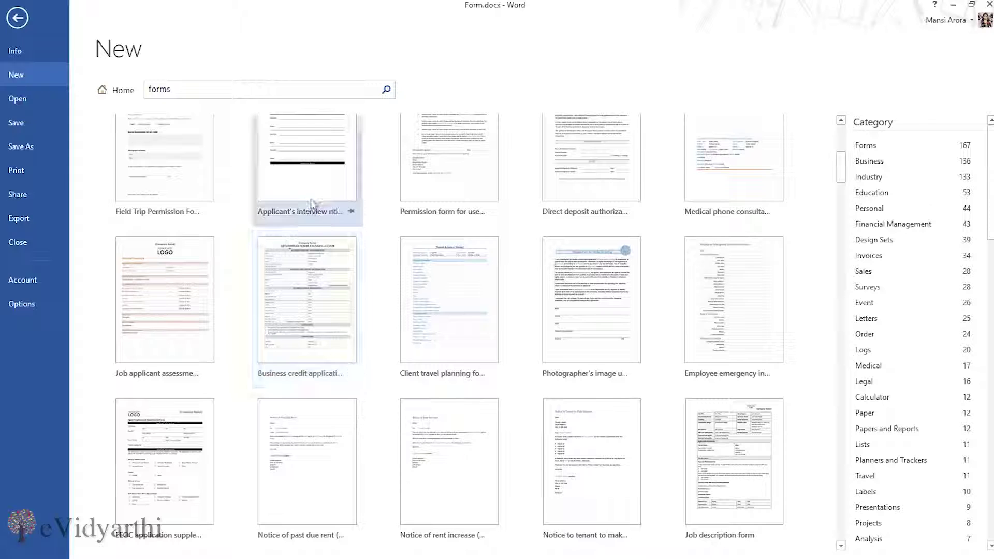
{"action": "scroll", "coordinate": [313, 202], "scroll_direction": "up", "scroll_amount": 1}
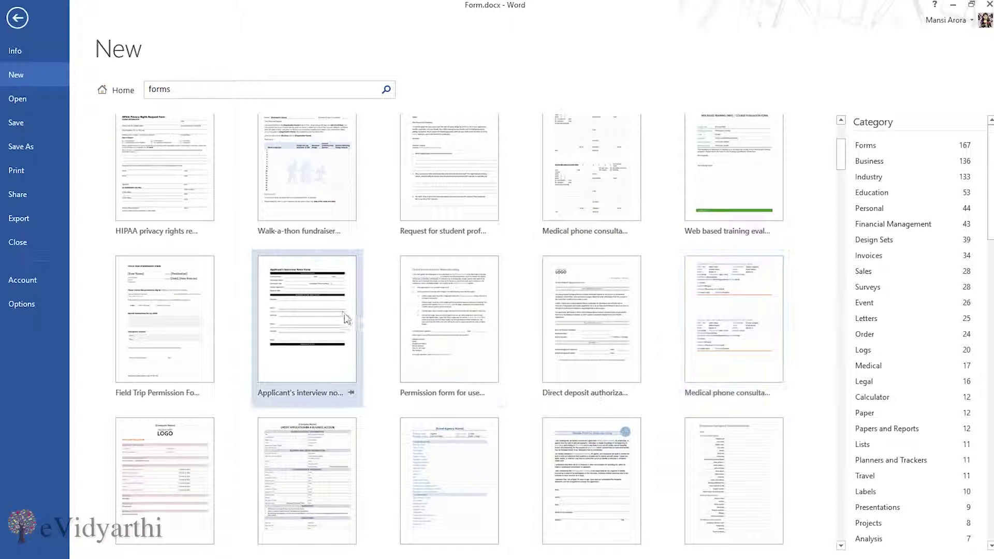
Step: Create Document2 from the Applicant's interview notes form template
{"action": "left_click", "coordinate": [321, 311]}
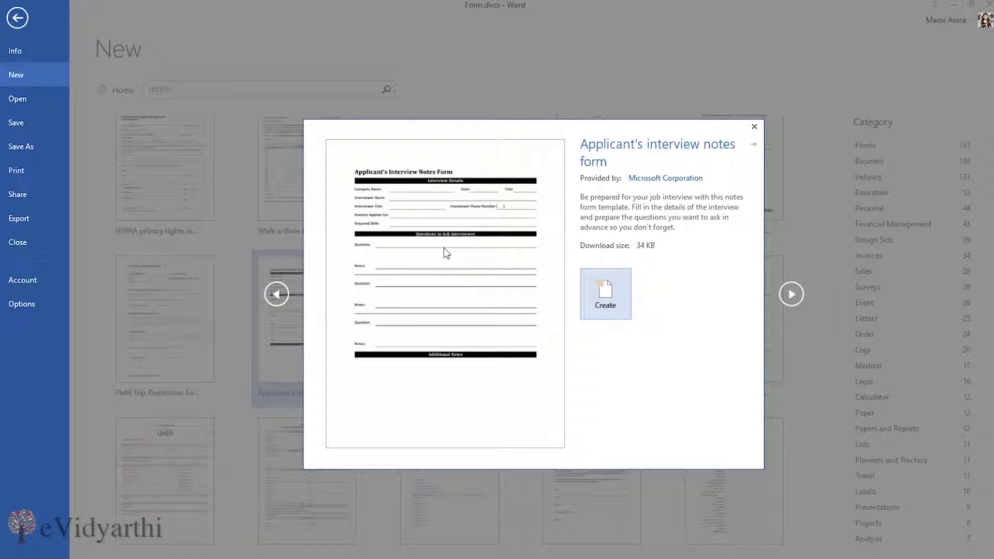
{"action": "left_click", "coordinate": [612, 299]}
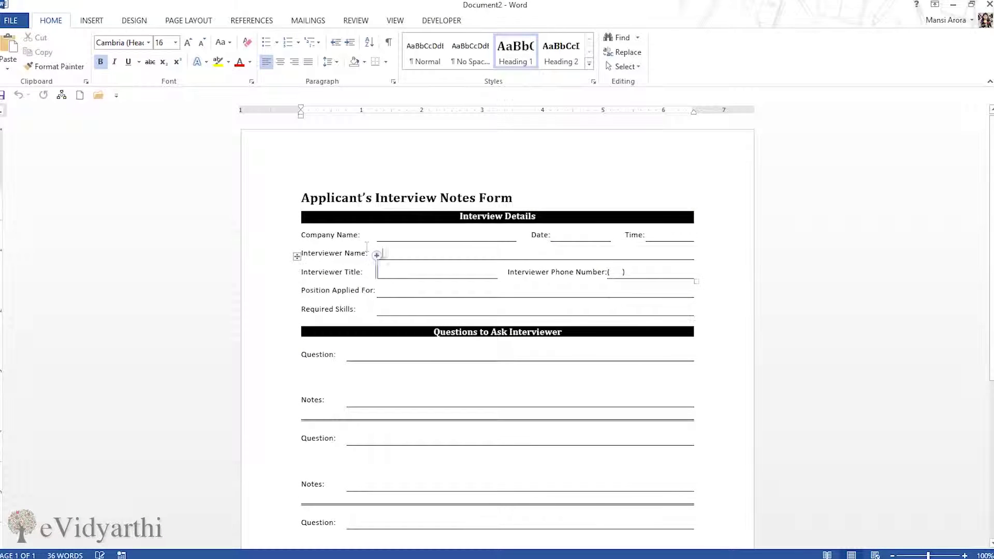
{"action": "scroll", "coordinate": [470, 392], "scroll_direction": "down", "scroll_amount": 10}
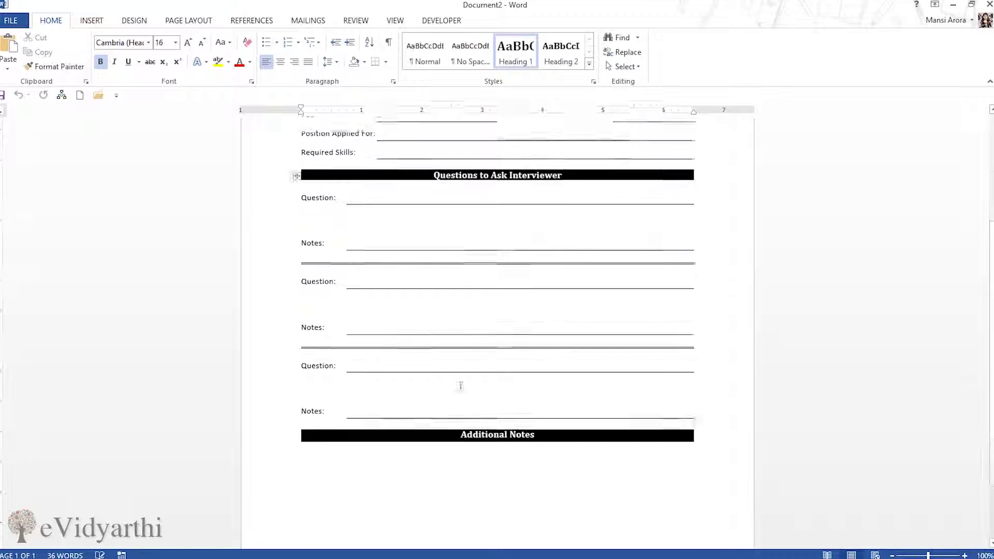
{"action": "scroll", "coordinate": [439, 406], "scroll_direction": "up", "scroll_amount": 10}
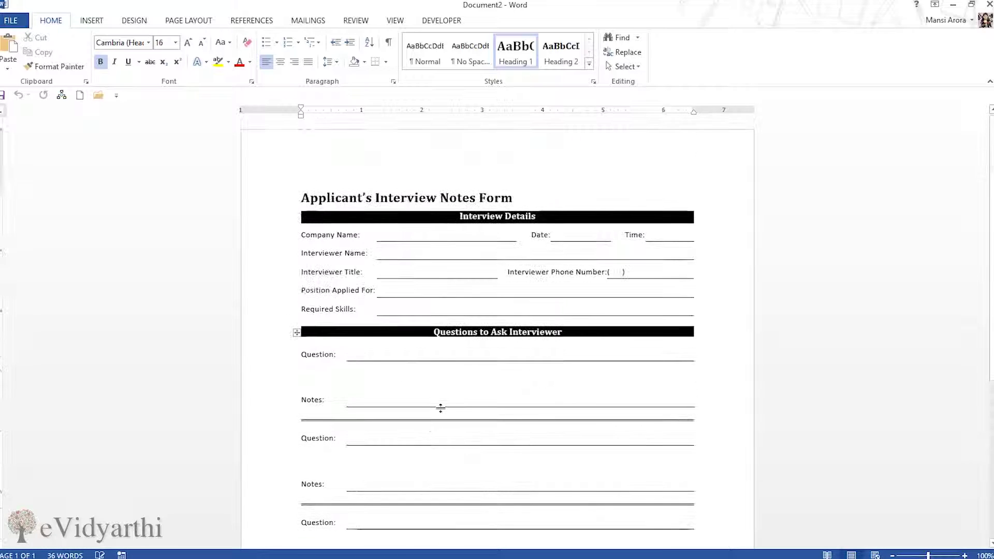
{"action": "left_click_drag", "start_coordinate": [302, 235], "coordinate": [335, 253]}
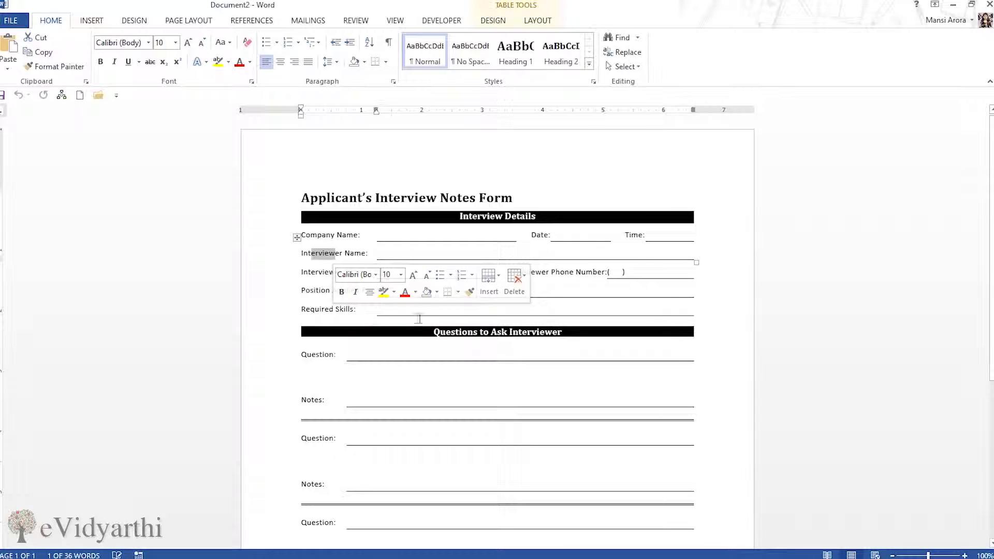
{"action": "scroll", "coordinate": [392, 341], "scroll_direction": "down", "scroll_amount": 2}
{"action": "scroll", "coordinate": [392, 340], "scroll_direction": "down", "scroll_amount": 2}
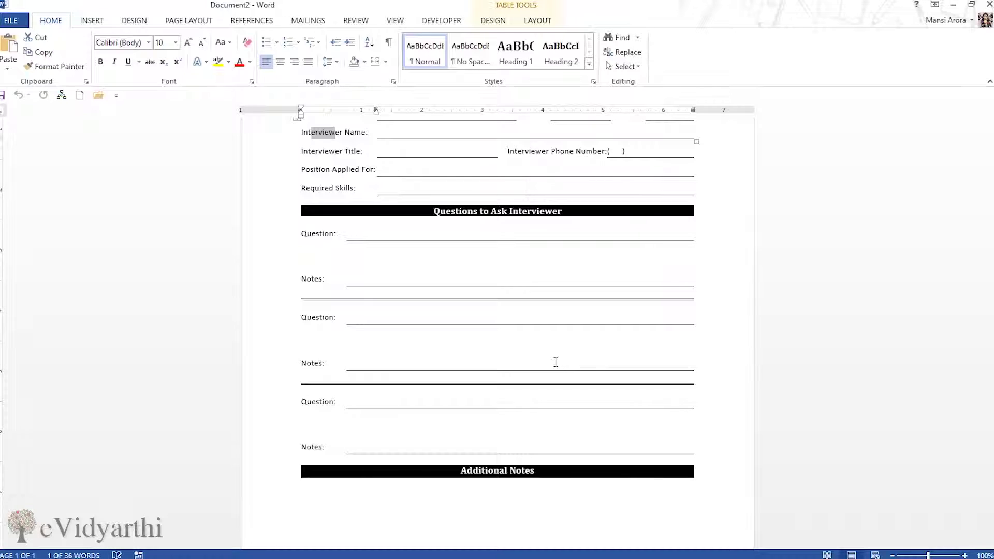
{"action": "scroll", "coordinate": [556, 361], "scroll_direction": "up", "scroll_amount": 3}
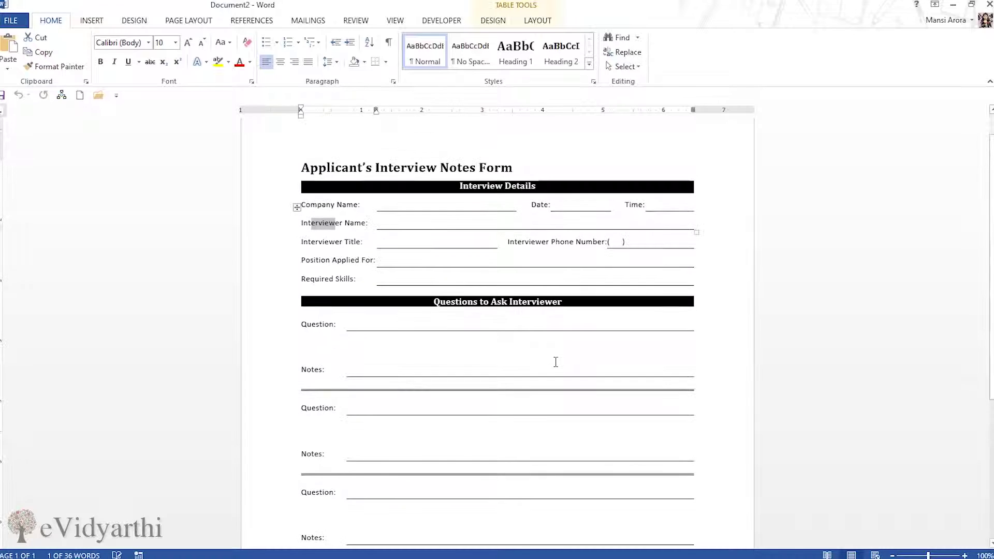